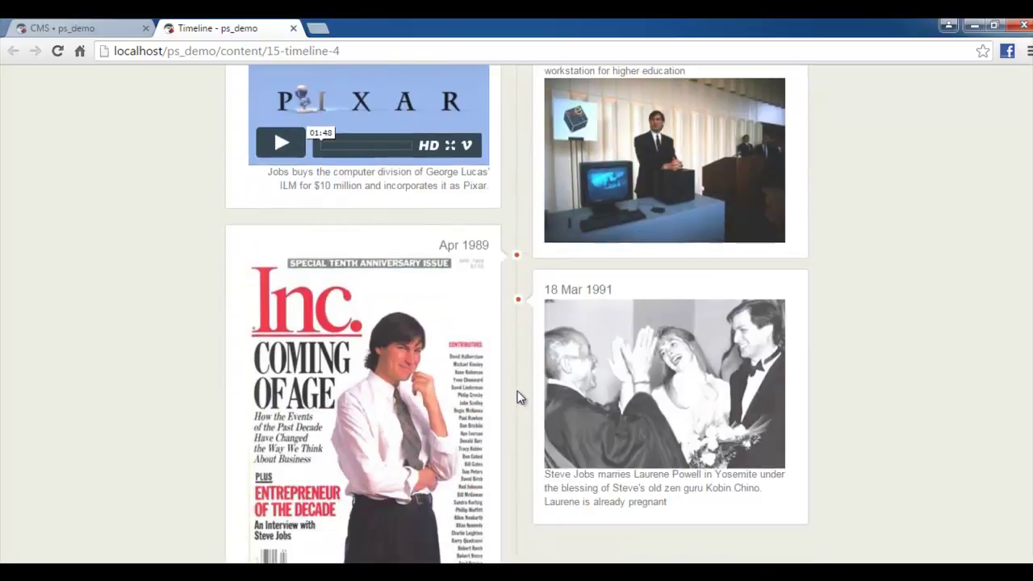
# - Play the Pixar video embedded in the 30 Jan 1986 timeline entry briefly, and pause it
pyautogui.scroll(1, 519, 398)
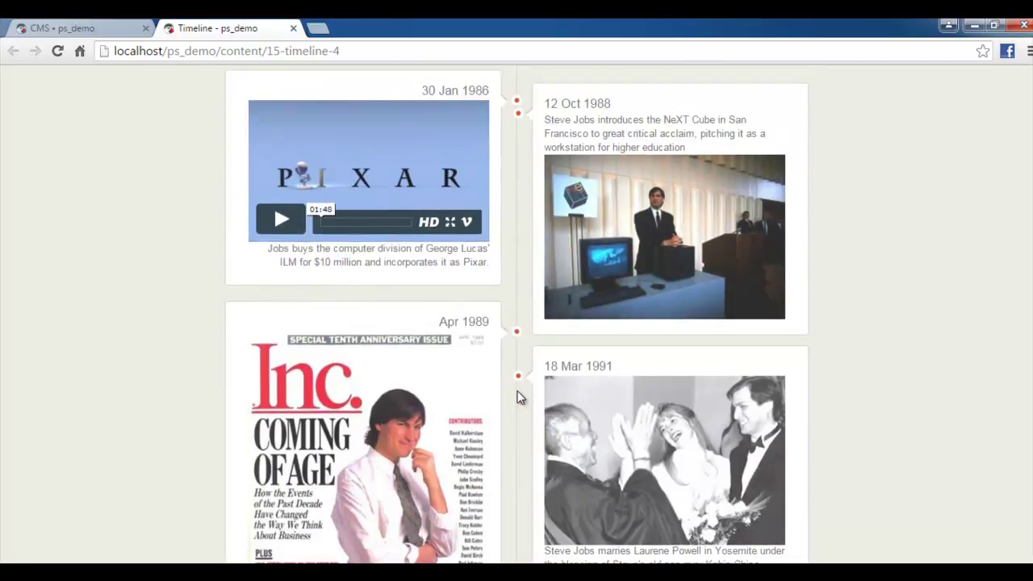
pyautogui.scroll(1, 521, 383)
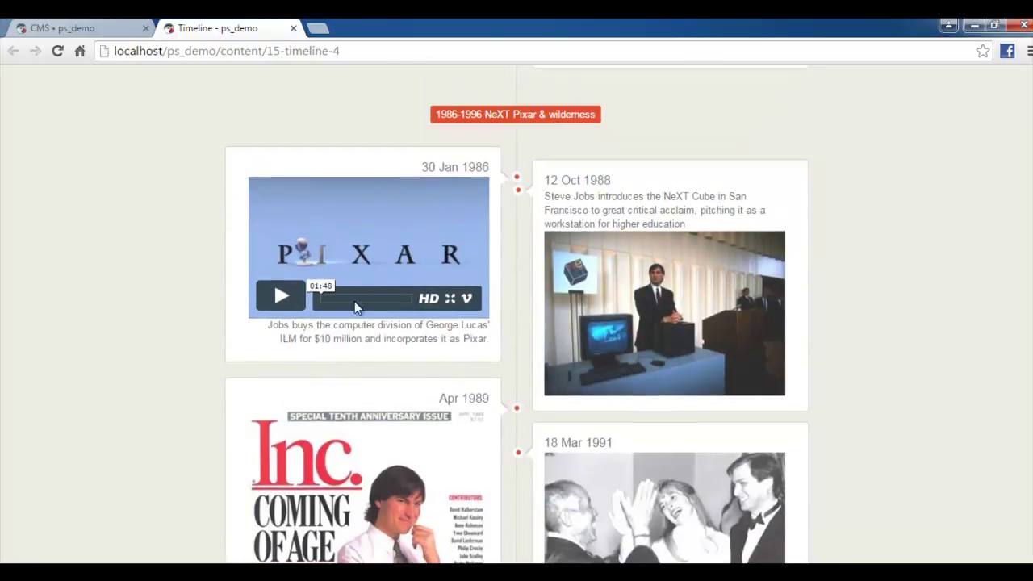
pyautogui.click(280, 298)
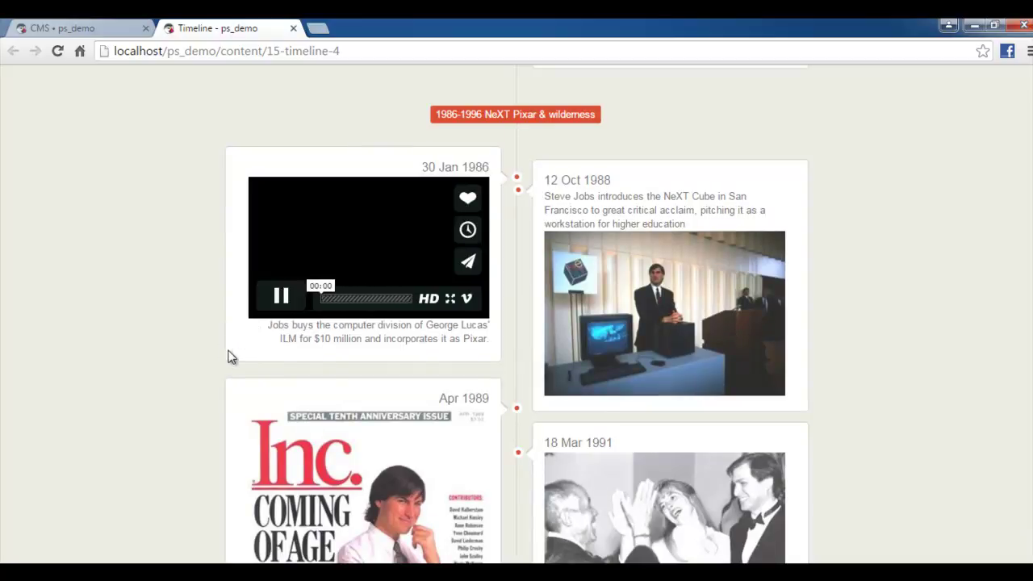
pyautogui.click(278, 300)
pyautogui.click(279, 300)
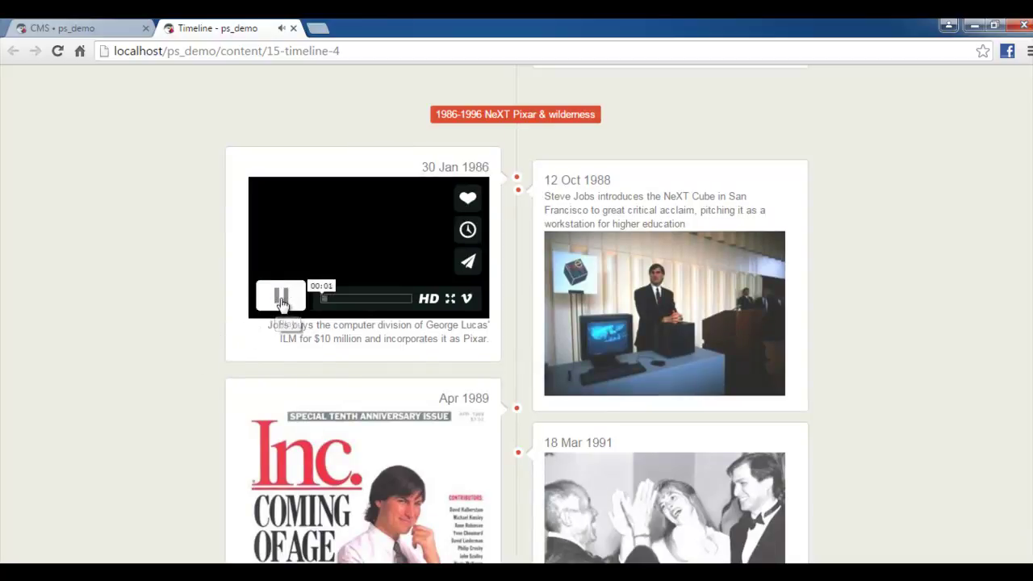
pyautogui.click(279, 300)
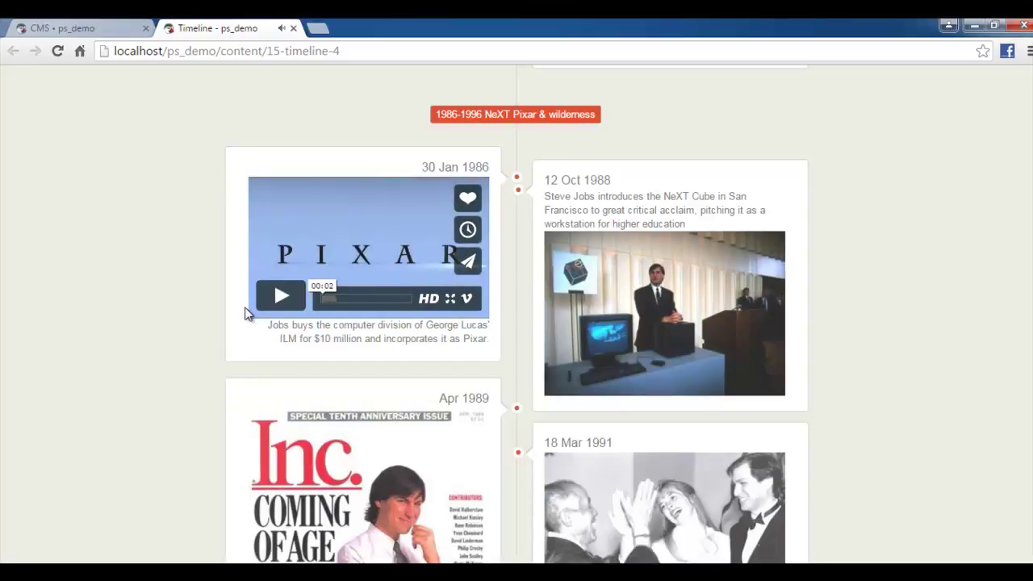
# - Resume the Pixar video in the 30 Jan 1986 entry and pause it again
pyautogui.scroll(-1, 195, 317)
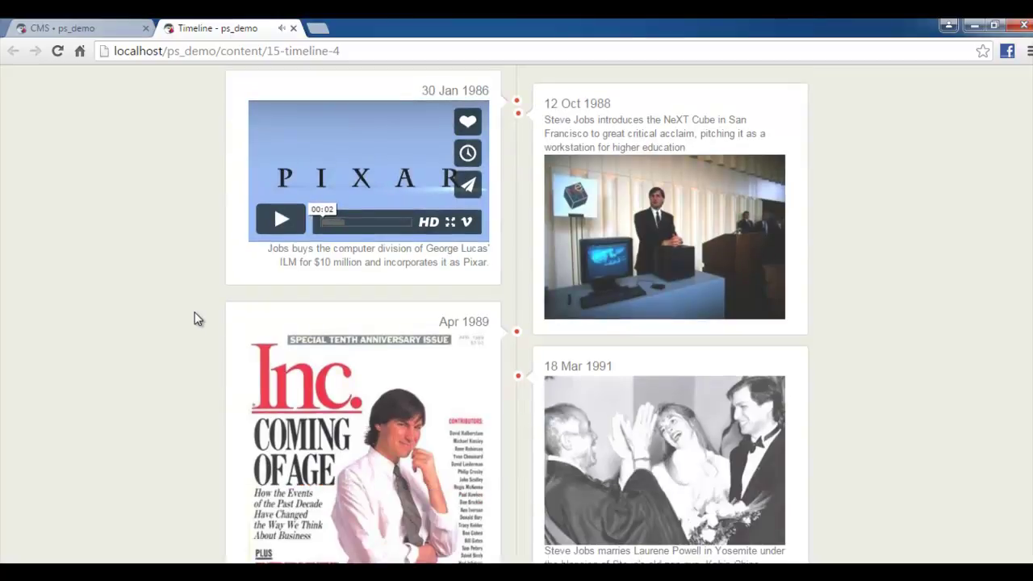
pyautogui.scroll(-1, 194, 315)
pyautogui.scroll(1, 195, 315)
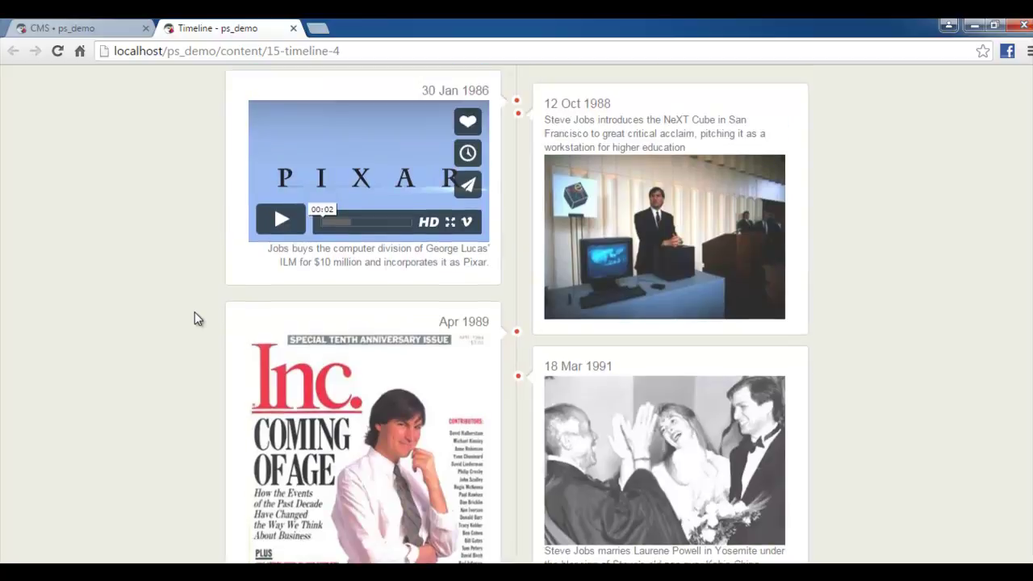
pyautogui.scroll(1, 194, 312)
pyautogui.click(279, 296)
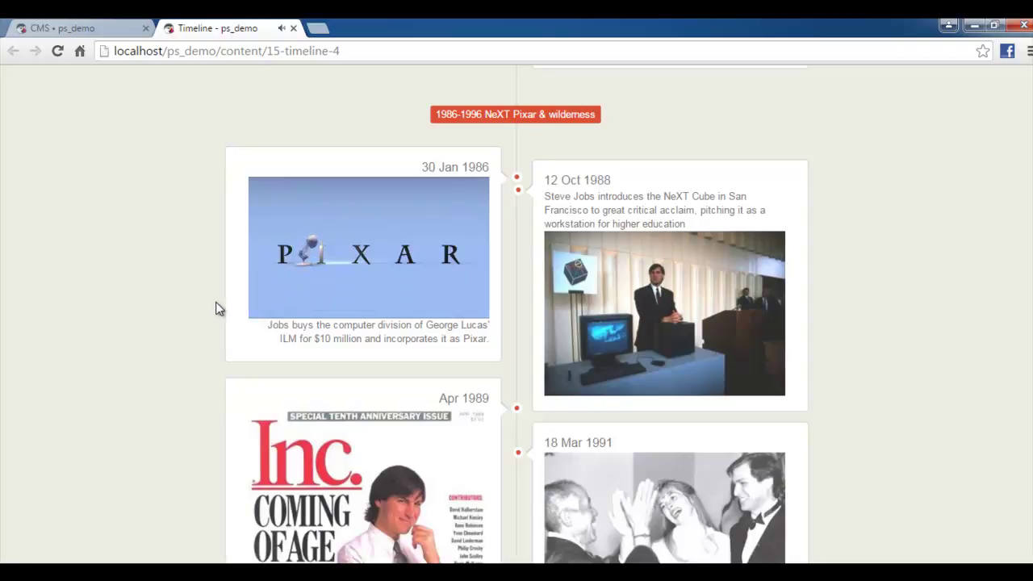
pyautogui.click(279, 296)
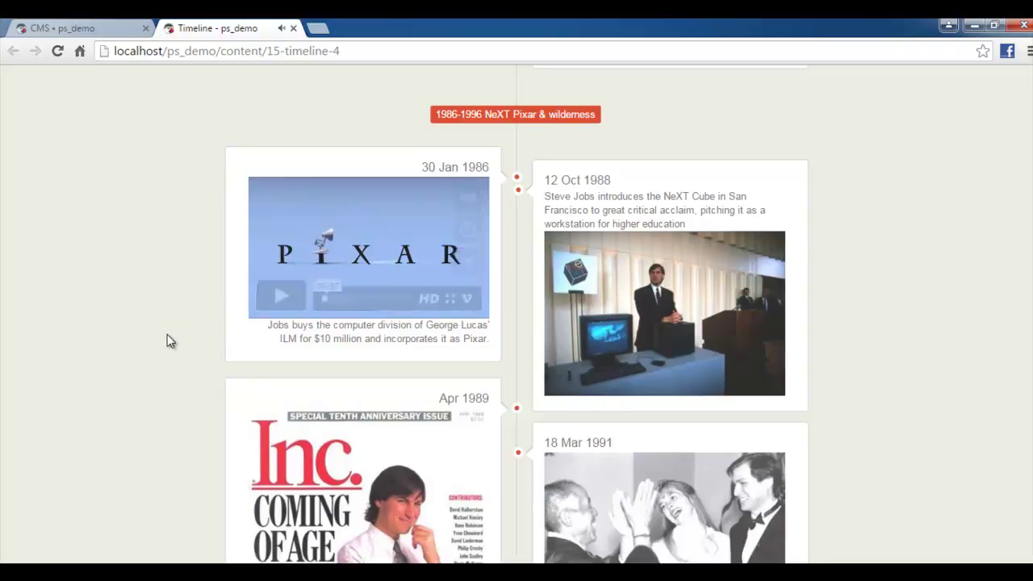
# - Review the remaining timeline entries from 1989 through 2001 on the live page, and return to the page start
pyautogui.scroll(-3, 166, 341)
pyautogui.scroll(-2, 168, 344)
pyautogui.scroll(-1, 169, 351)
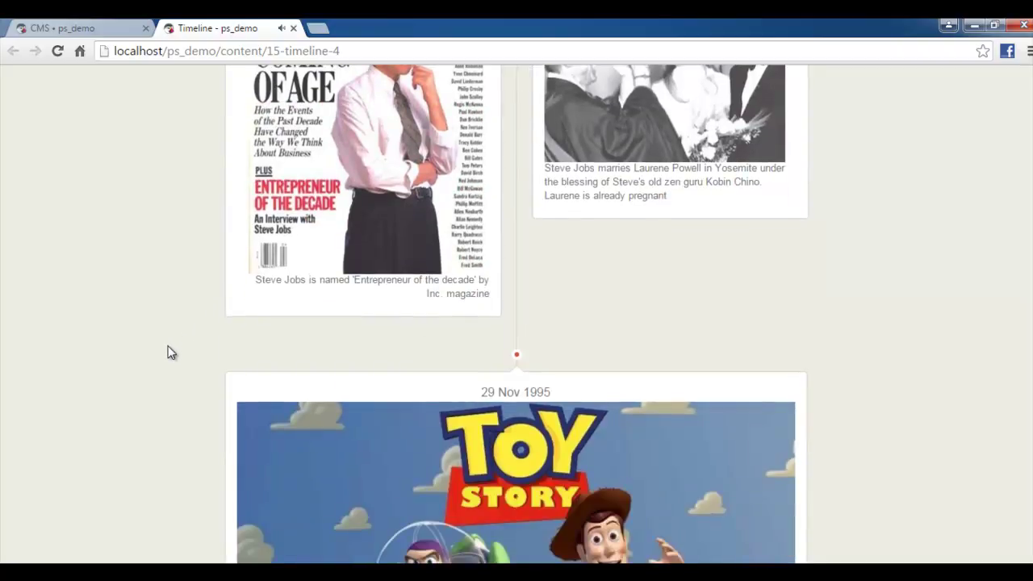
pyautogui.scroll(-12, 169, 352)
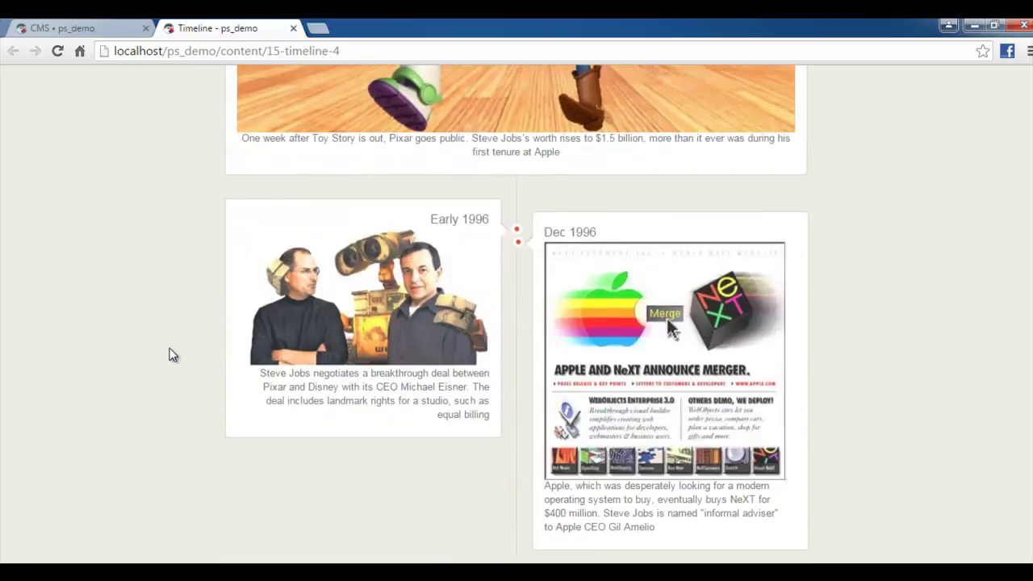
pyautogui.scroll(-11, 169, 355)
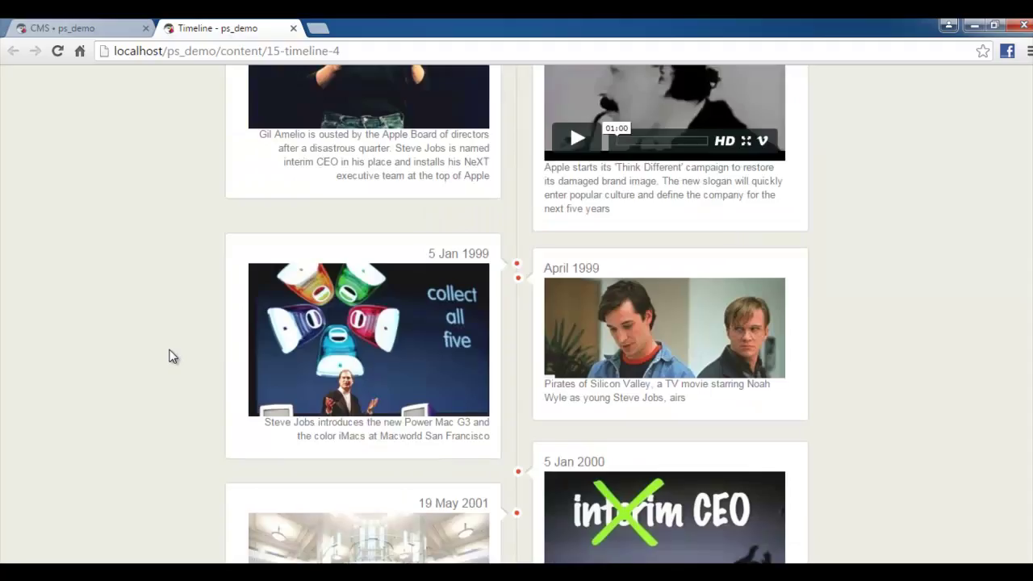
pyautogui.press('Home')
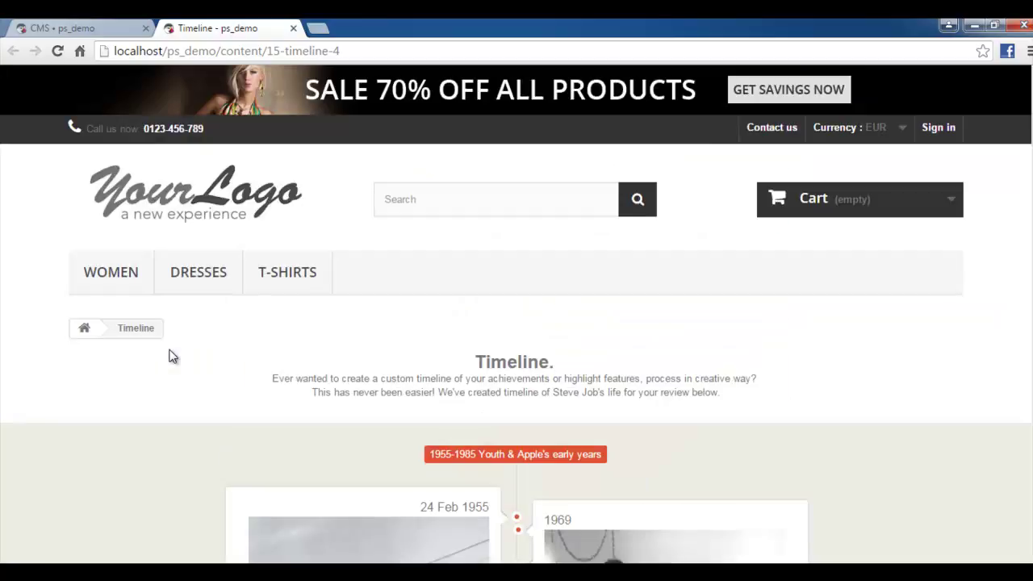
# - Switch to the CMS editor and examine how the Timeline page is built from a text block, items separator and timeline items
pyautogui.click(84, 30)
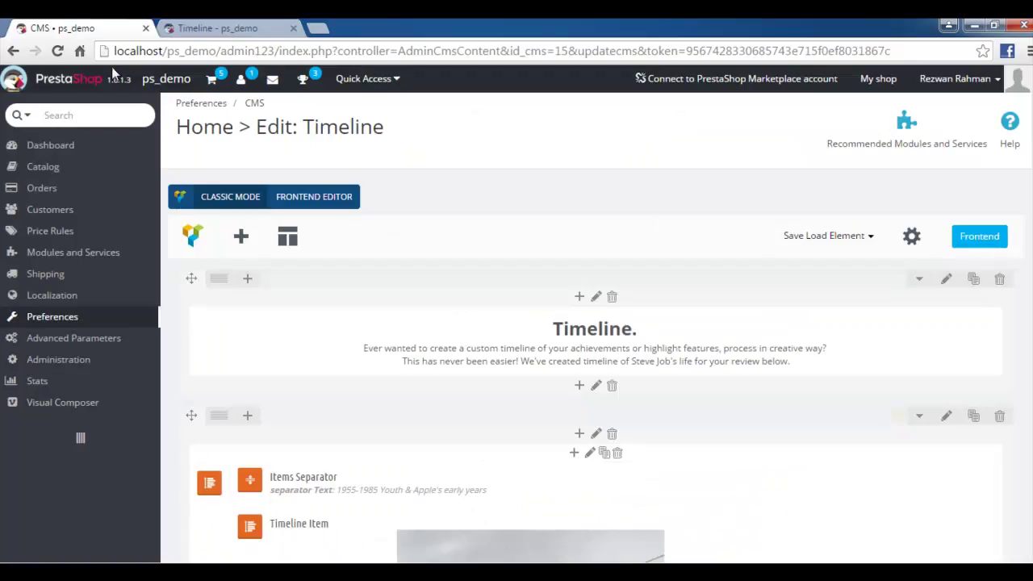
pyautogui.scroll(-3, 415, 326)
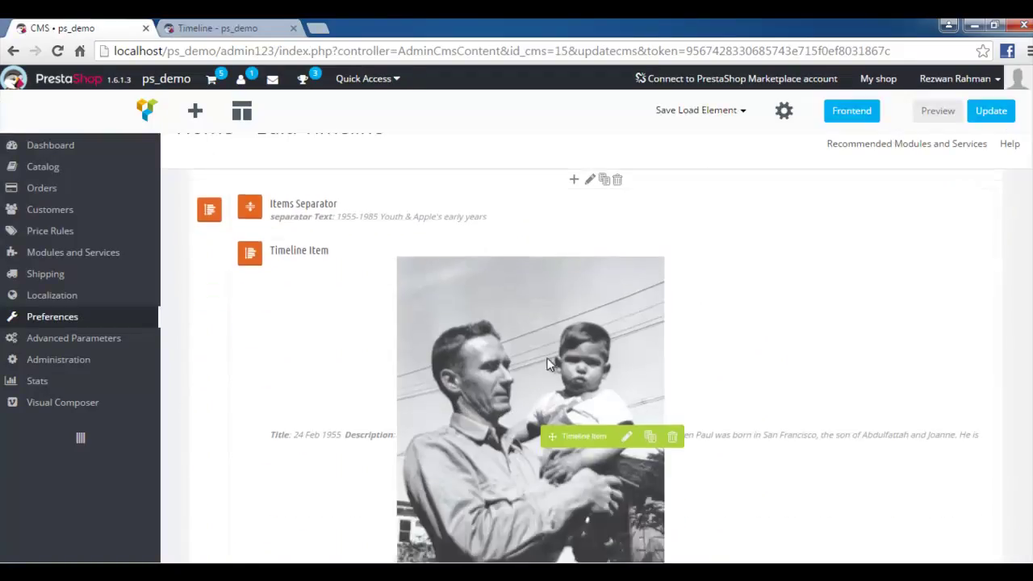
pyautogui.scroll(-2, 547, 365)
pyautogui.scroll(5, 699, 380)
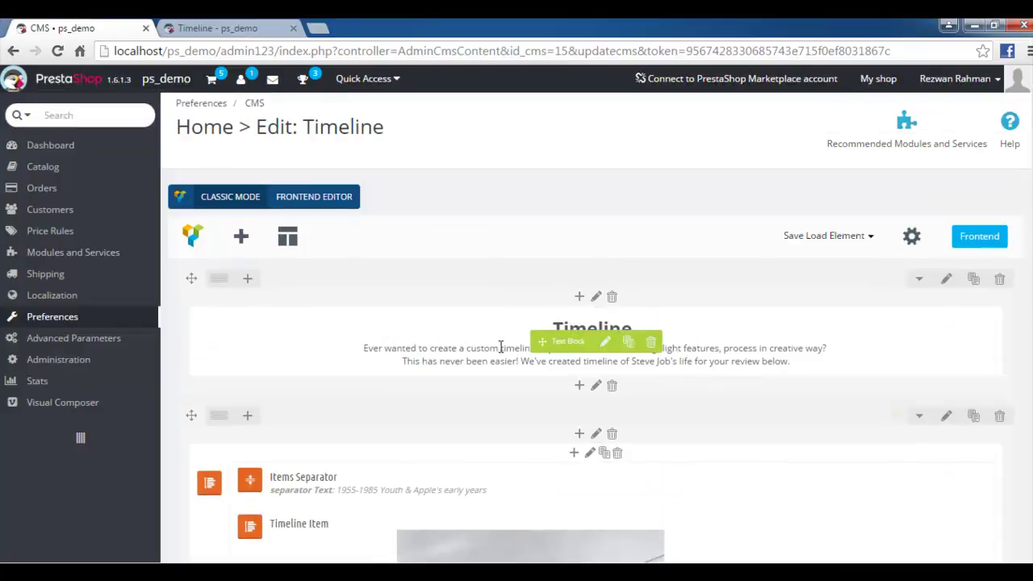
pyautogui.scroll(-2, 358, 366)
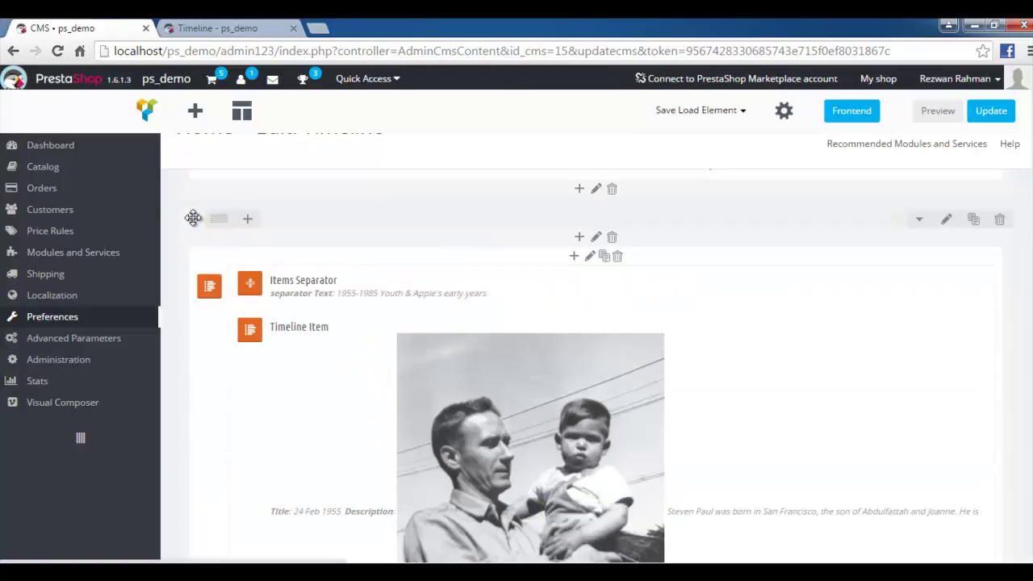
pyautogui.moveTo(194, 218)
pyautogui.mouseDown()
pyautogui.moveTo(279, 261)
pyautogui.moveTo(199, 231)
pyautogui.moveTo(231, 296)
pyautogui.mouseUp()
pyautogui.scroll(-2, 337, 337)
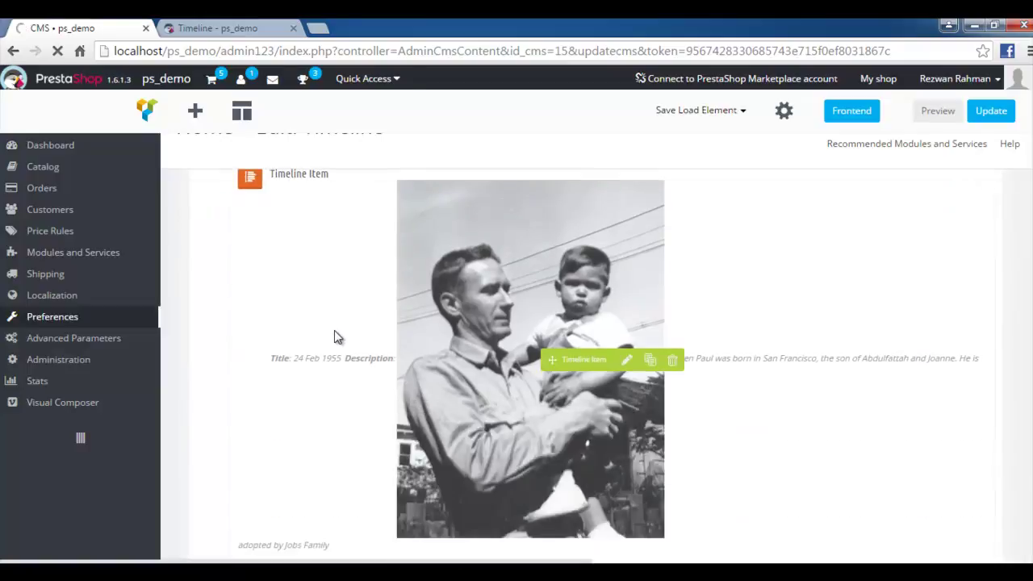
pyautogui.scroll(-10, 337, 338)
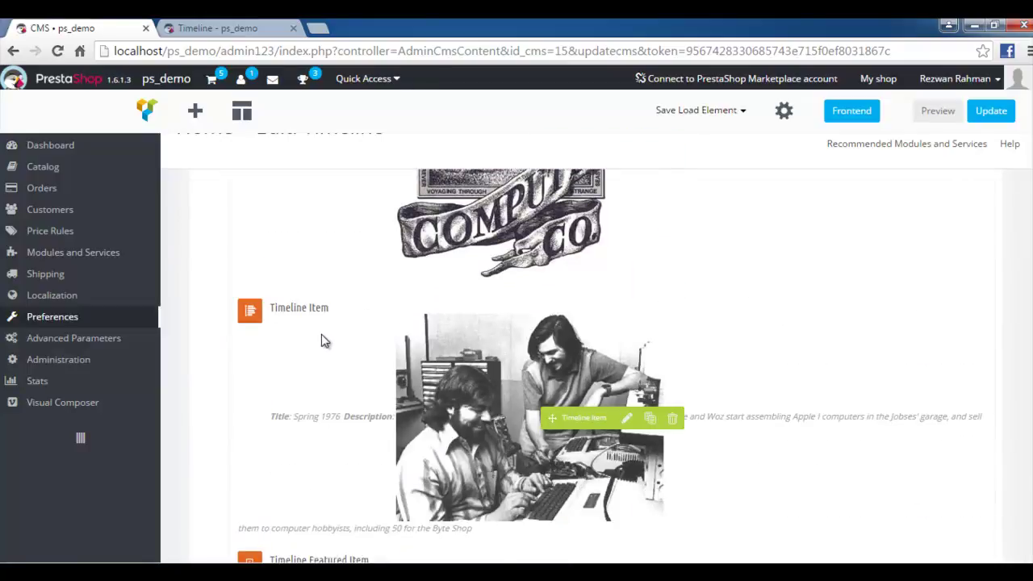
pyautogui.scroll(10, 321, 341)
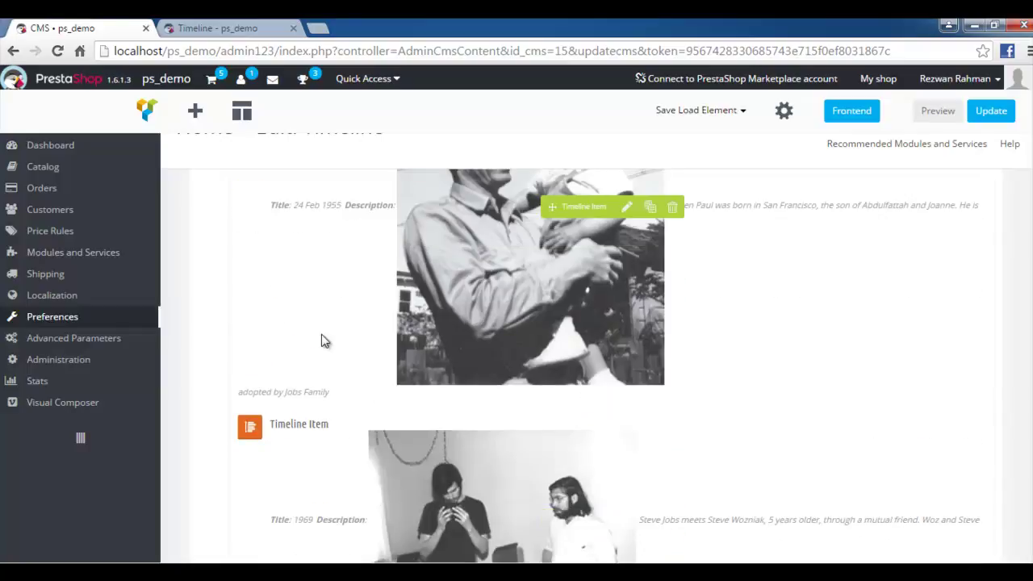
pyautogui.scroll(1, 321, 340)
pyautogui.scroll(5, 321, 340)
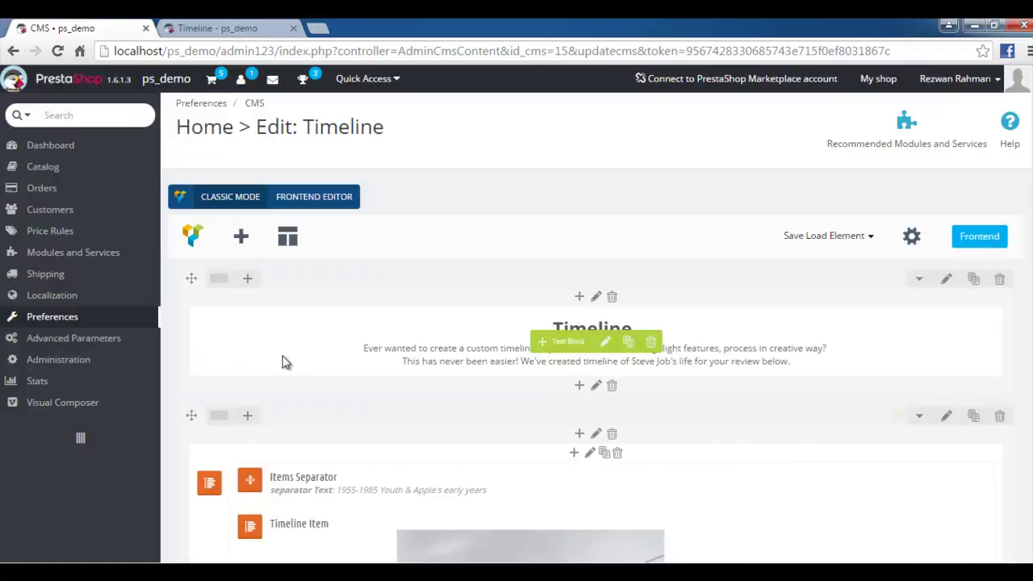
# - Add a Timeline element from the Ultimate VC Addons category to the Timeline page
pyautogui.scroll(-2, 284, 362)
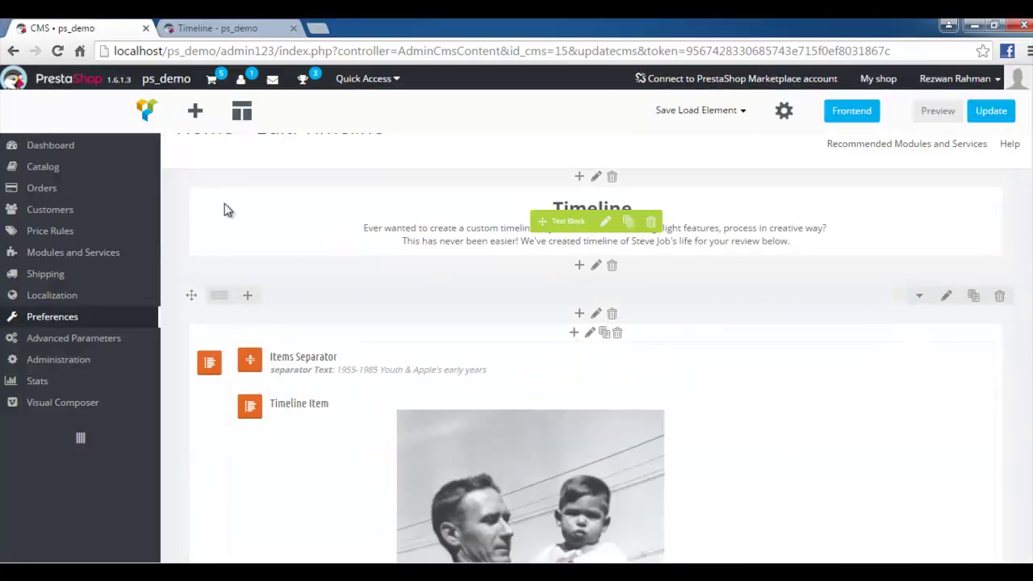
pyautogui.click(197, 111)
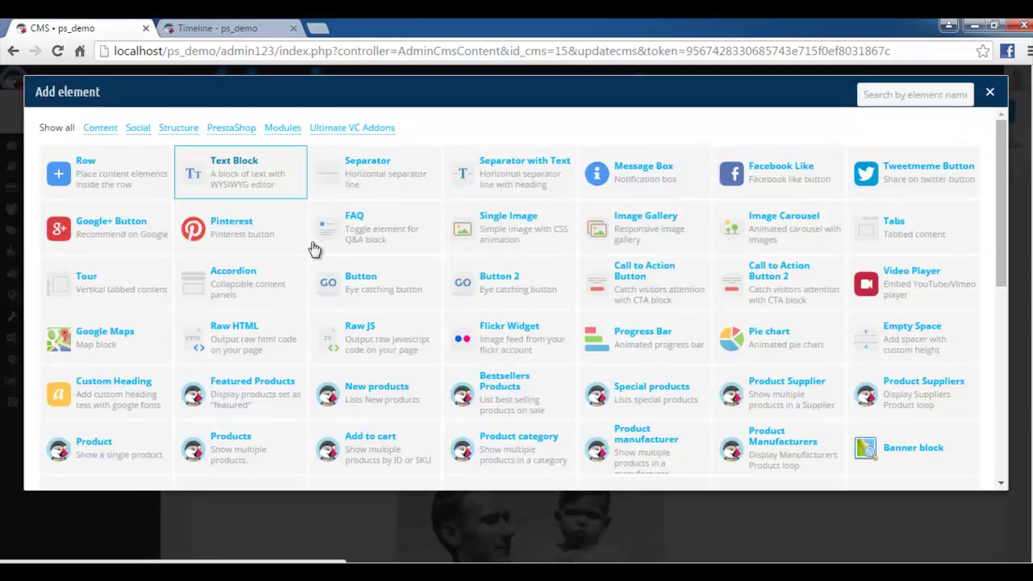
pyautogui.click(347, 144)
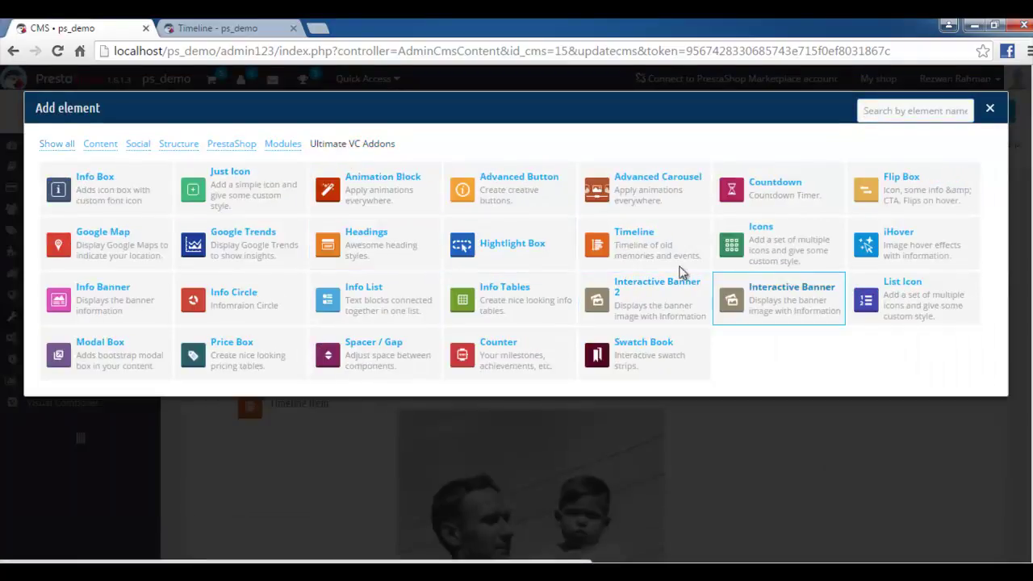
pyautogui.click(623, 243)
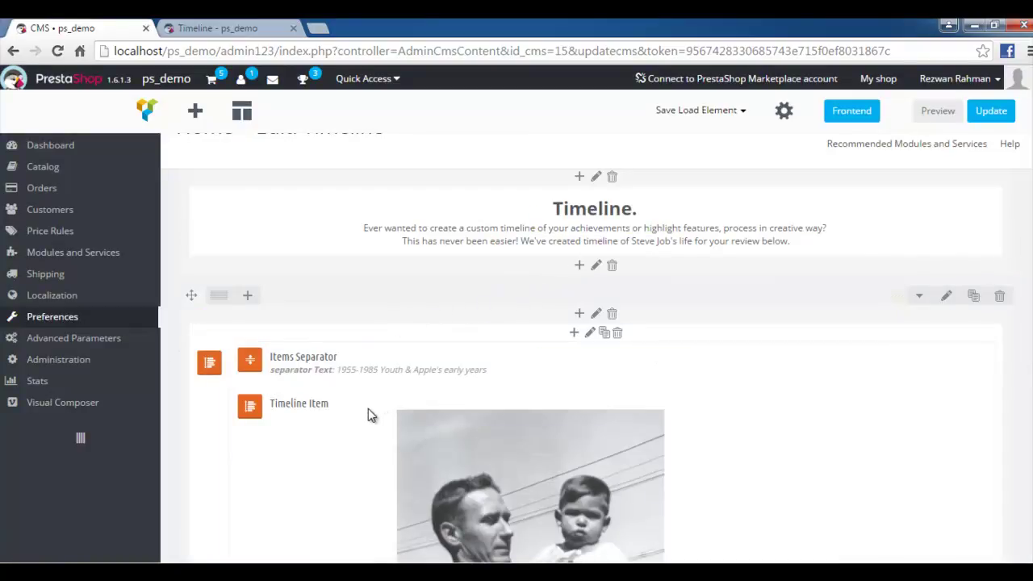
pyautogui.moveTo(191, 295); pyautogui.dragTo(199, 246)
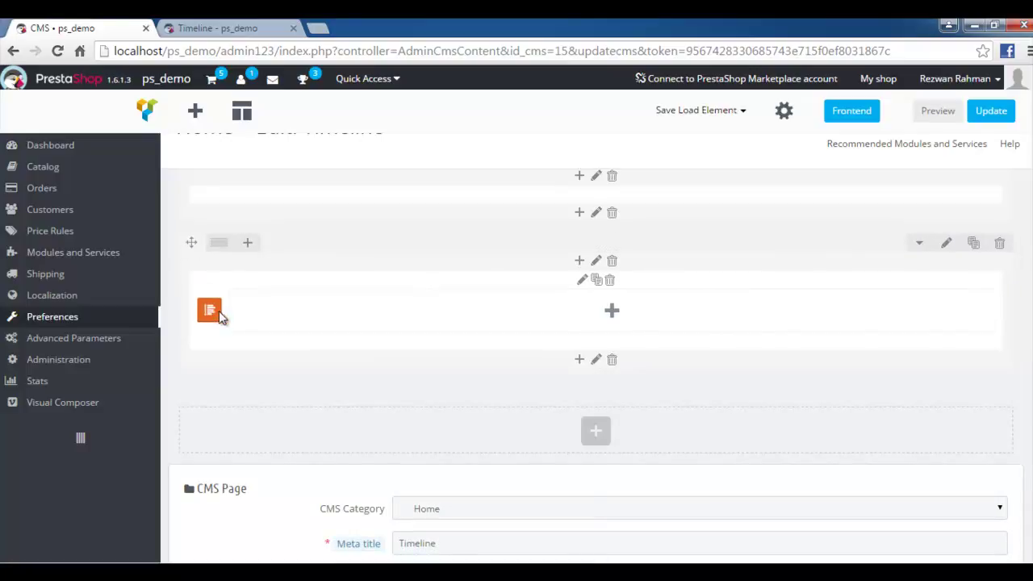
pyautogui.moveTo(219, 315); pyautogui.dragTo(289, 316)
# - Open the element choices for the empty Timeline container and examine the "1955-1985 Youth & Apple's early years" separator on the live page
pyautogui.click(610, 312)
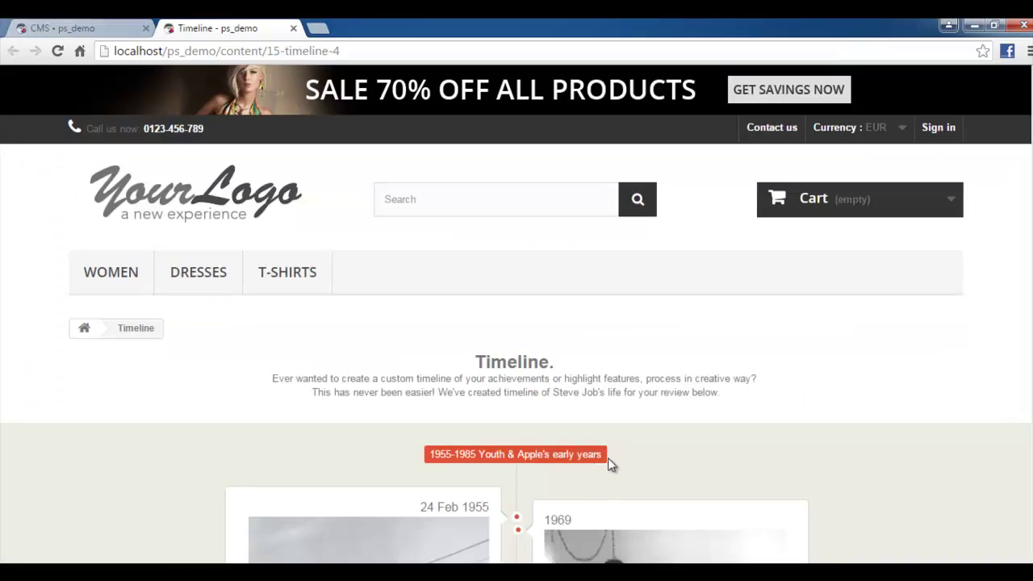
pyautogui.moveTo(607, 457); pyautogui.dragTo(428, 456)
pyautogui.click(426, 458)
pyautogui.click(121, 28)
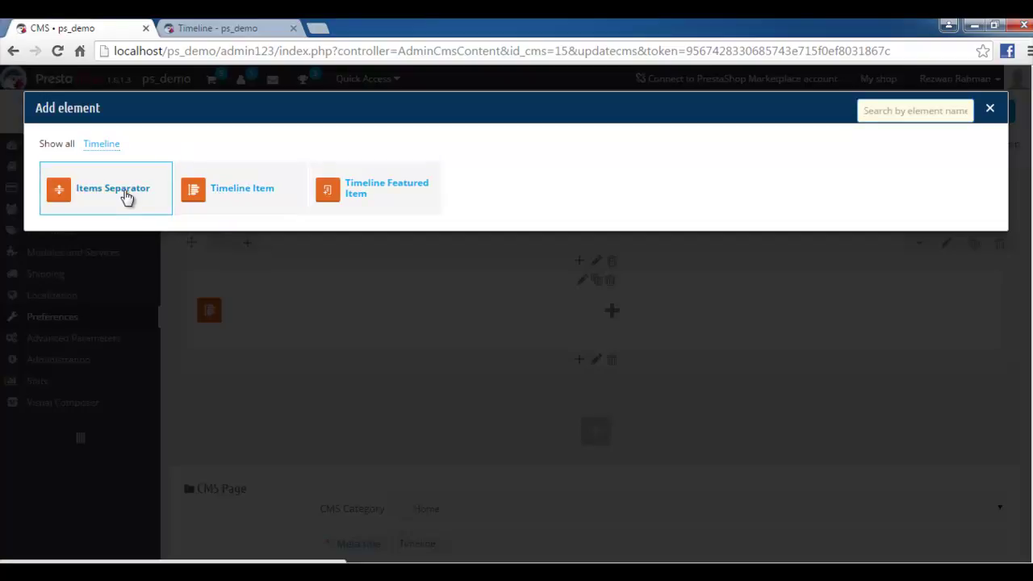
# - Examine the regular two-column timeline items and the full-width 12 Dec 1980 featured item on the live Timeline page
pyautogui.click(239, 28)
pyautogui.scroll(-4, 425, 359)
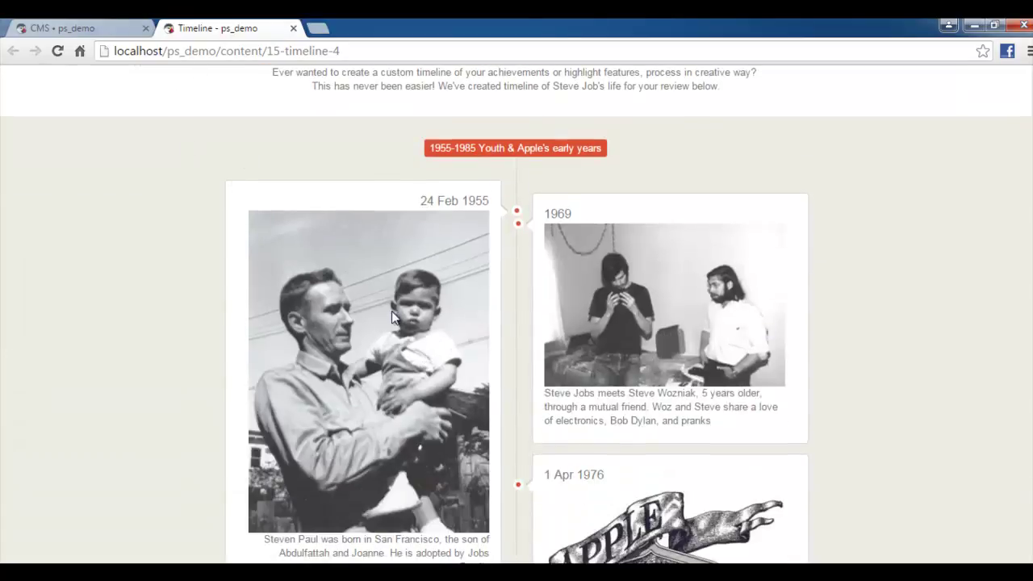
pyautogui.scroll(-3, 439, 372)
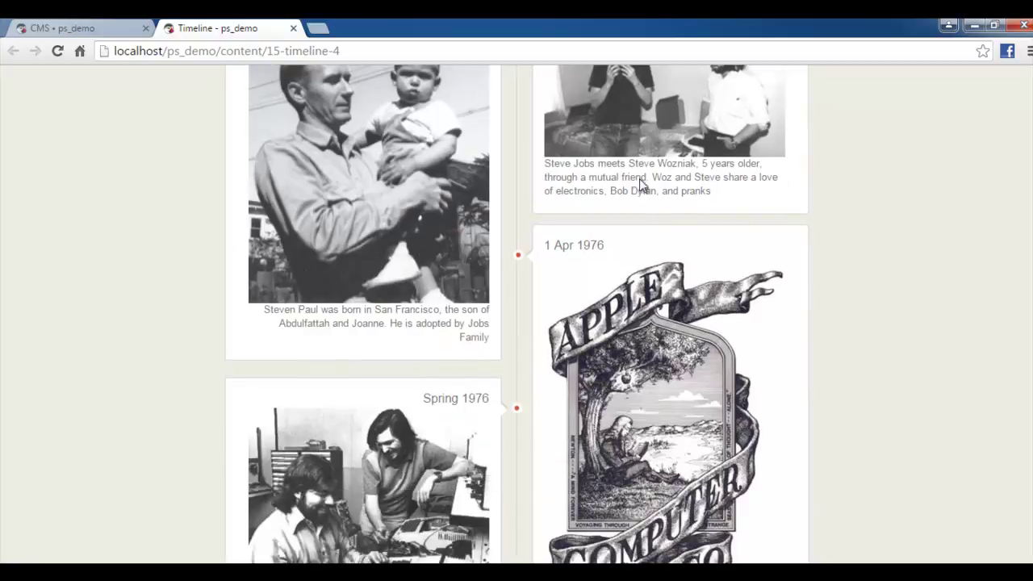
pyautogui.doubleClick(600, 180)
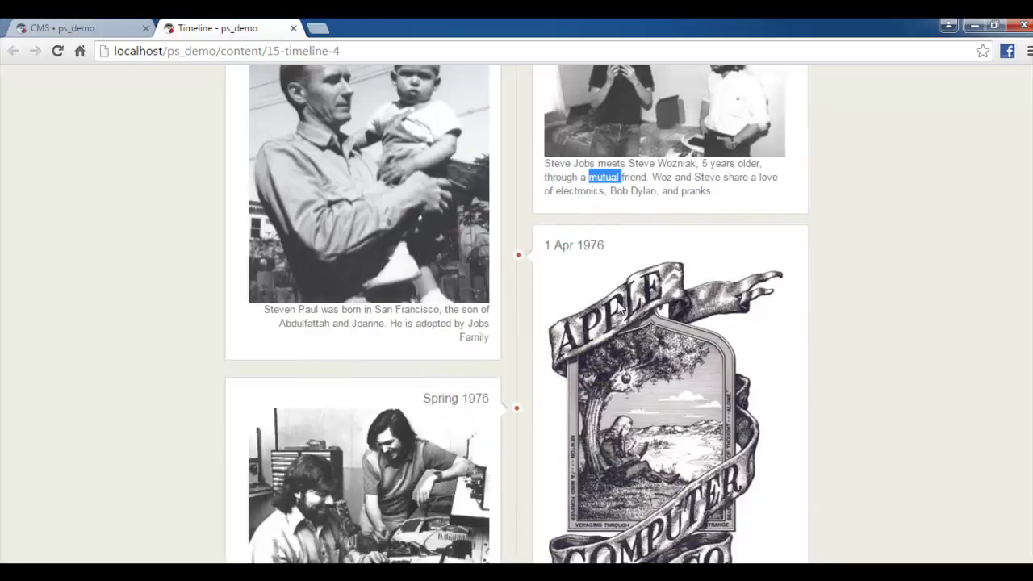
pyautogui.scroll(-1, 621, 315)
pyautogui.scroll(-1, 619, 324)
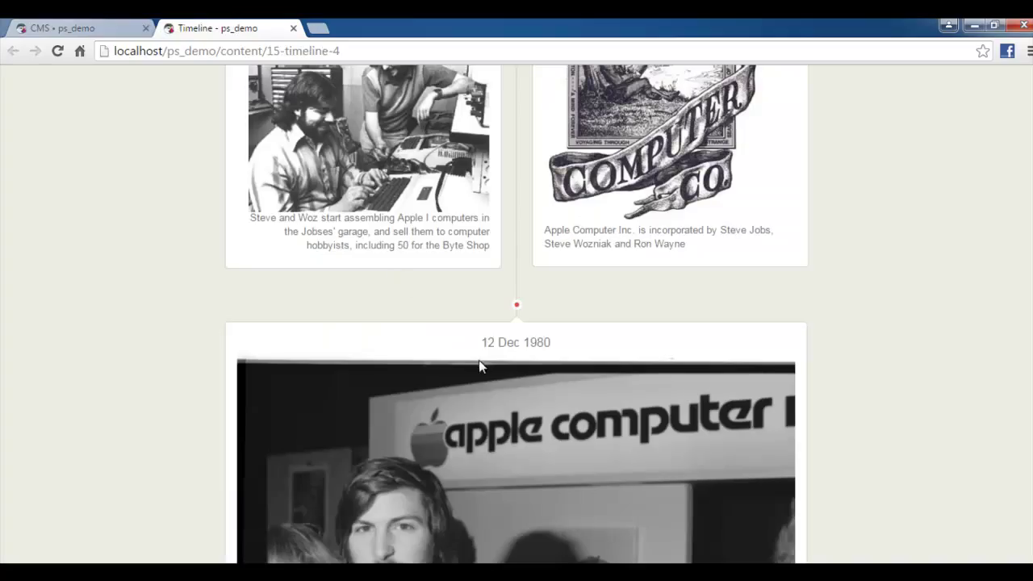
pyautogui.scroll(-4, 478, 364)
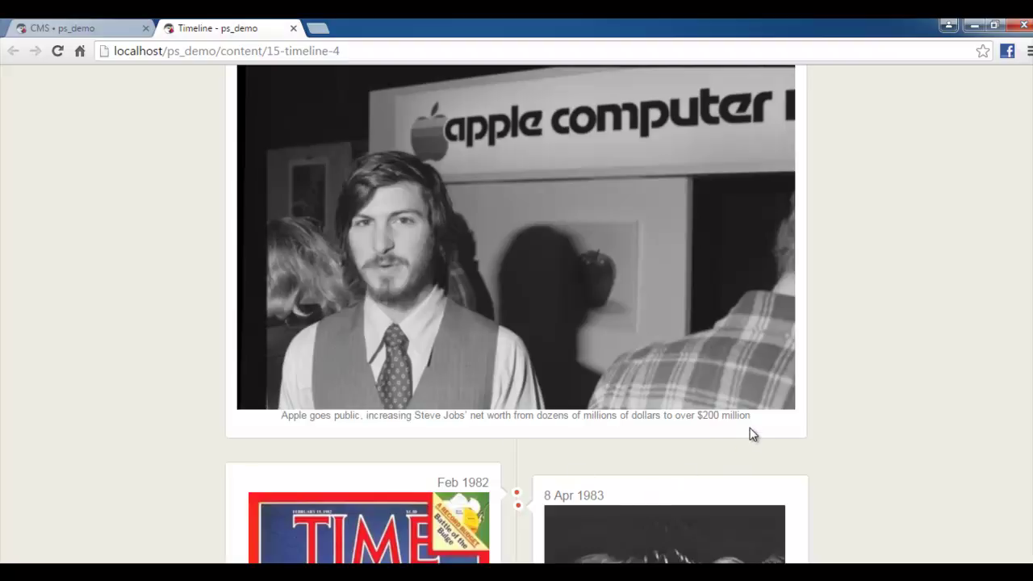
pyautogui.scroll(-3, 726, 418)
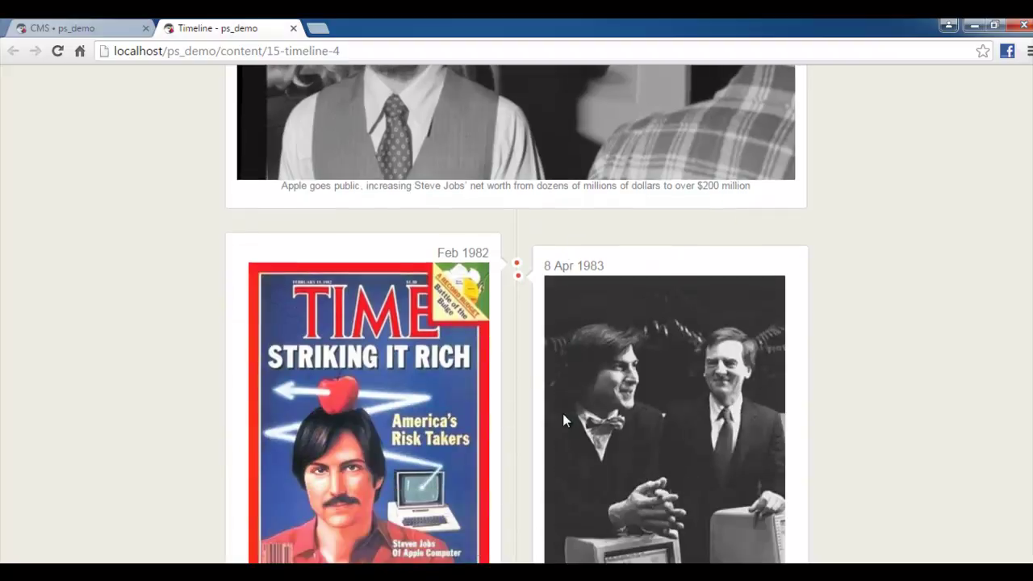
pyautogui.scroll(1, 533, 403)
pyautogui.scroll(2, 525, 397)
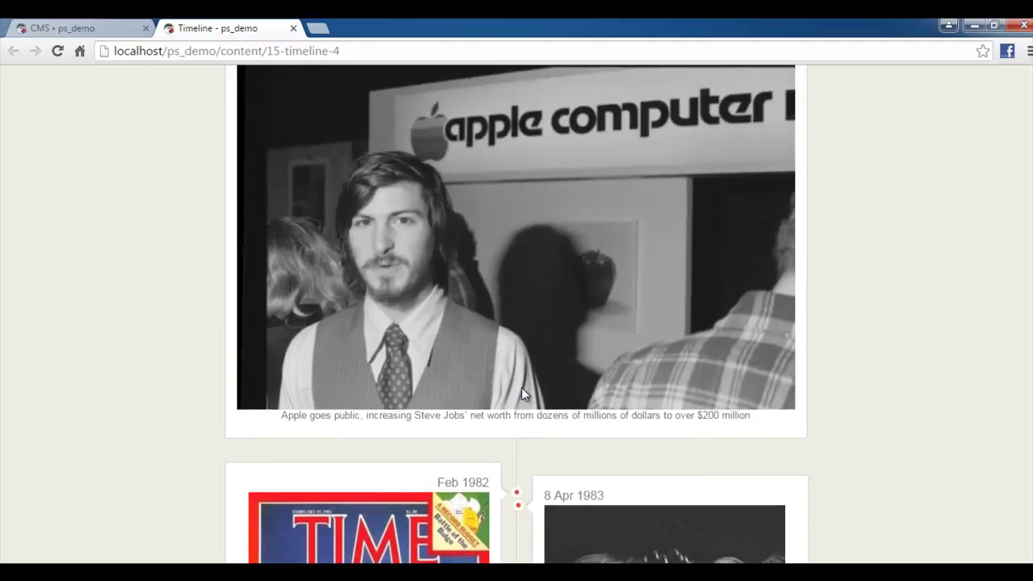
# - Switch back to the CMS editor, add an Items Separator inside the Timeline container and activate its separator text field
pyautogui.click(133, 29)
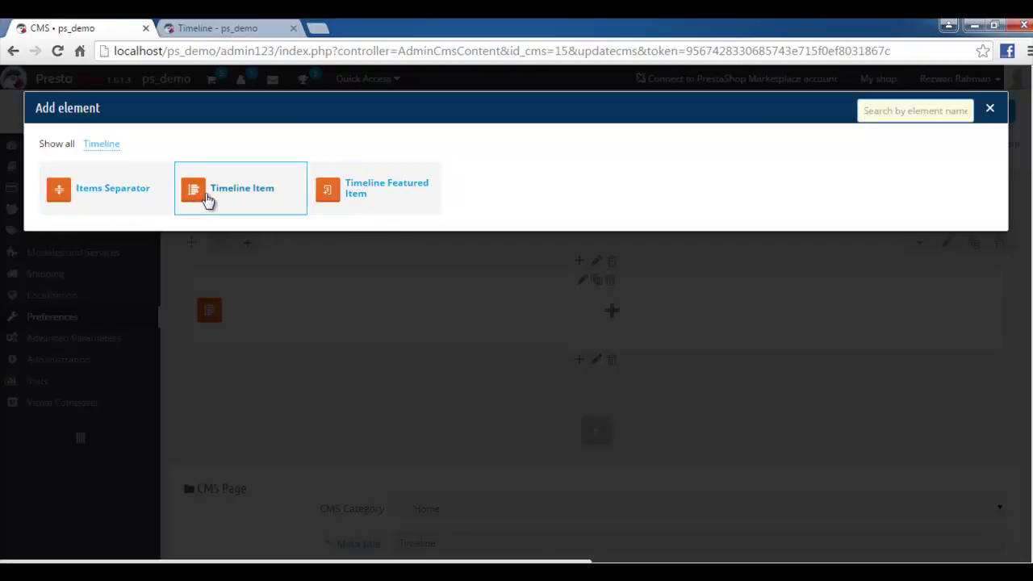
pyautogui.click(111, 187)
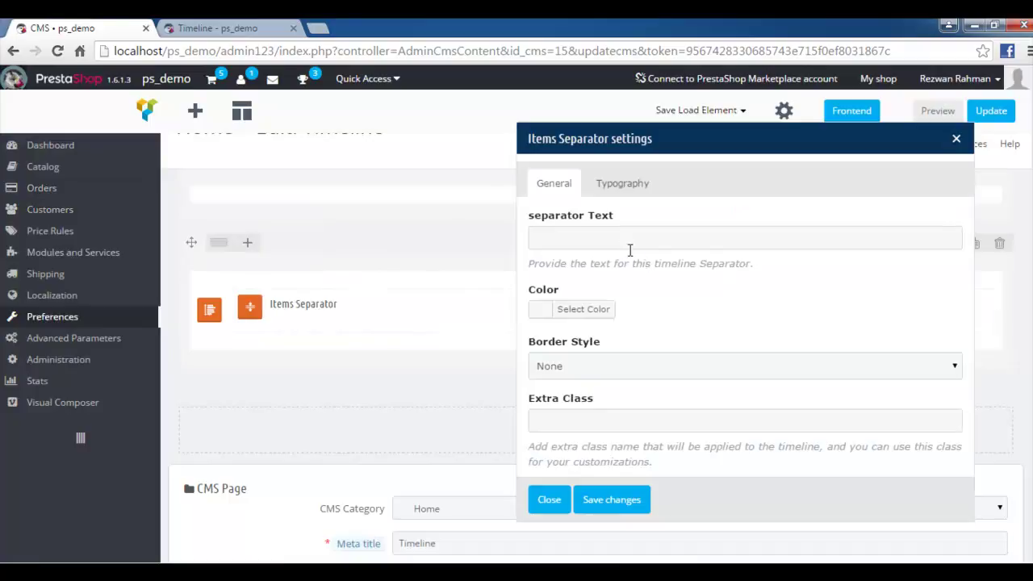
pyautogui.click(584, 239)
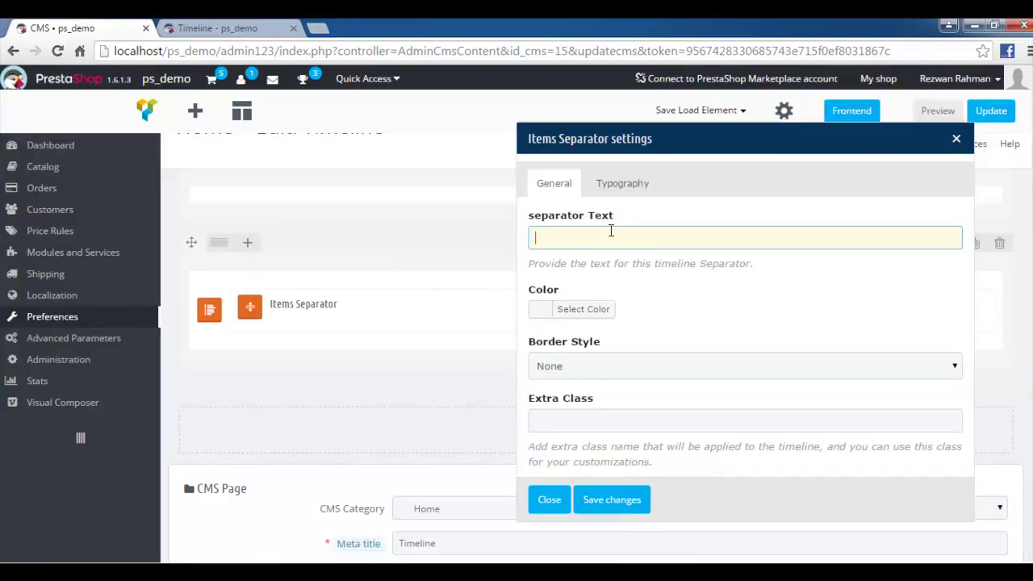
# - Check the separator heading above the first items on the live Timeline page and return to the Items Separator settings
pyautogui.click(242, 28)
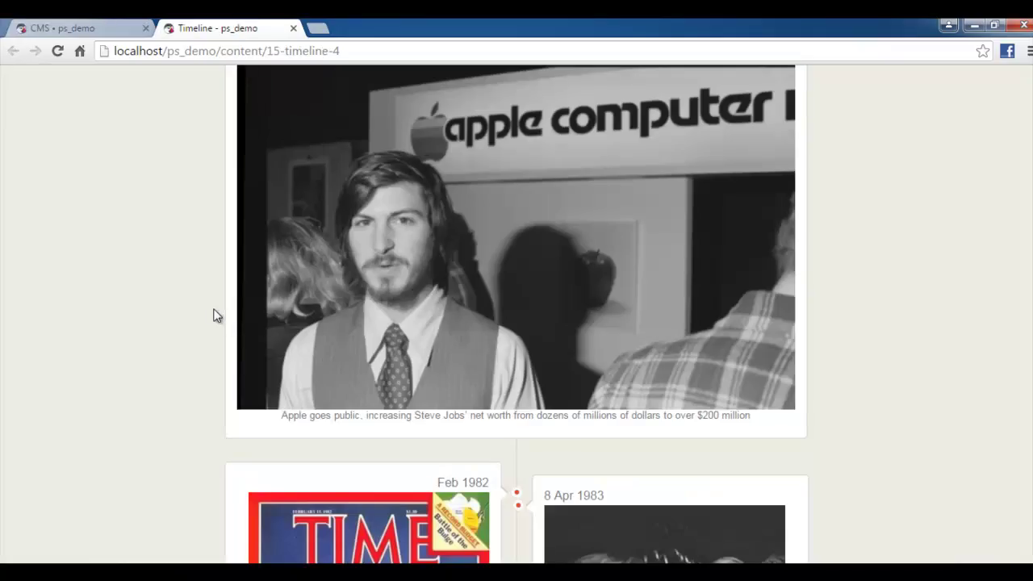
pyautogui.scroll(15, 204, 311)
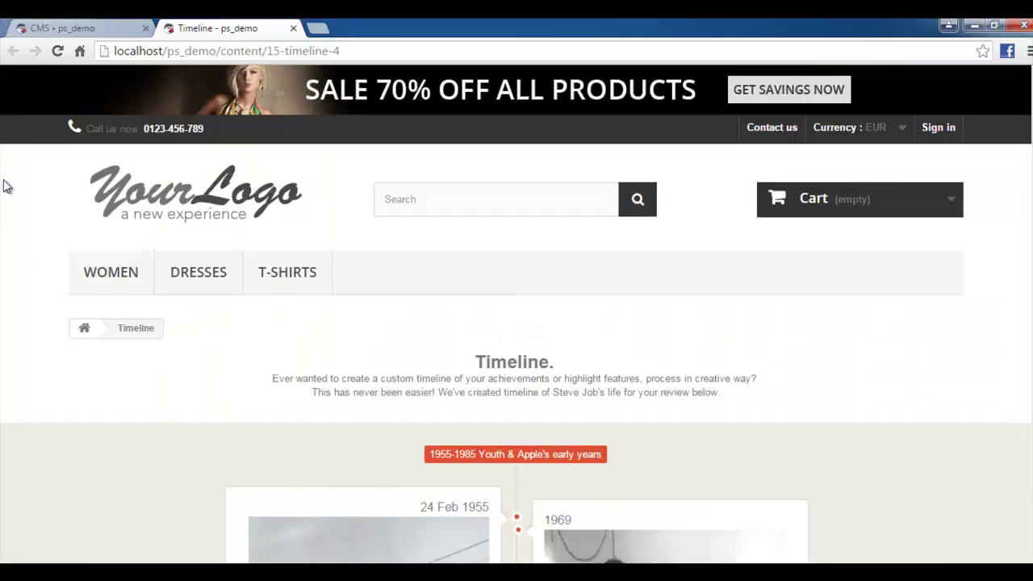
pyautogui.click(61, 28)
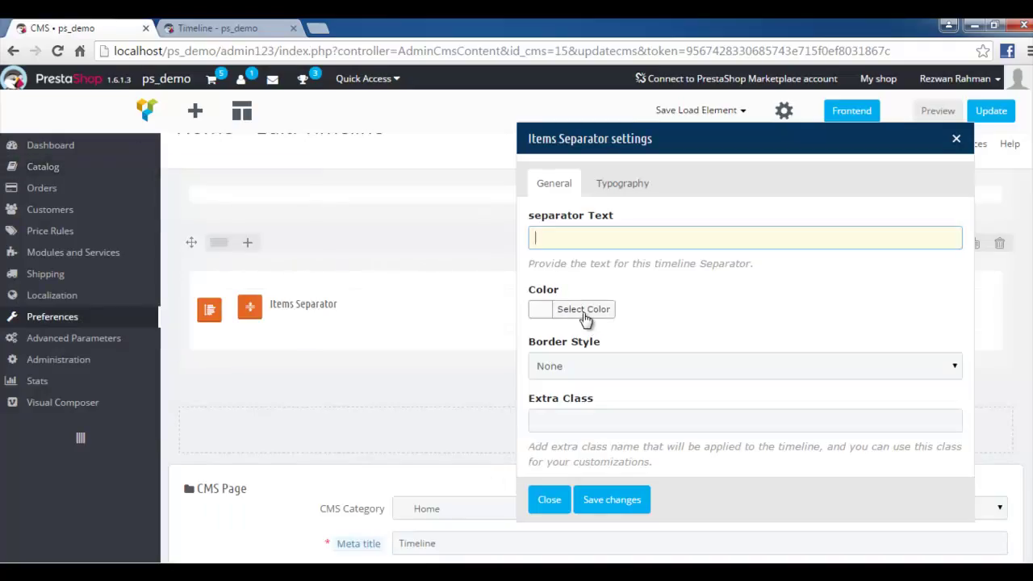
# - Examine the border style options for the Items Separator, compare with the live page, and close its settings
pyautogui.click(658, 378)
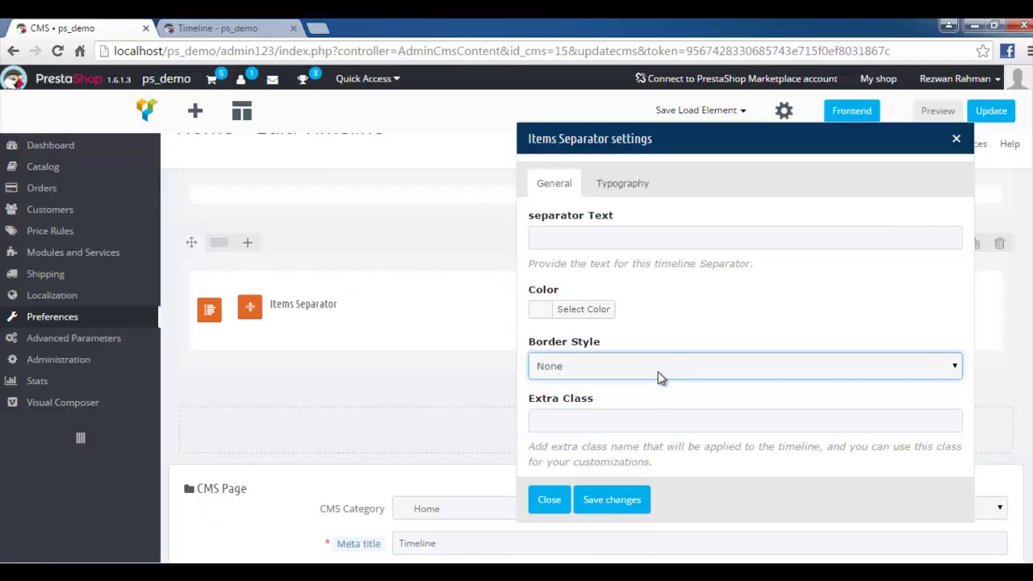
pyautogui.click(581, 366)
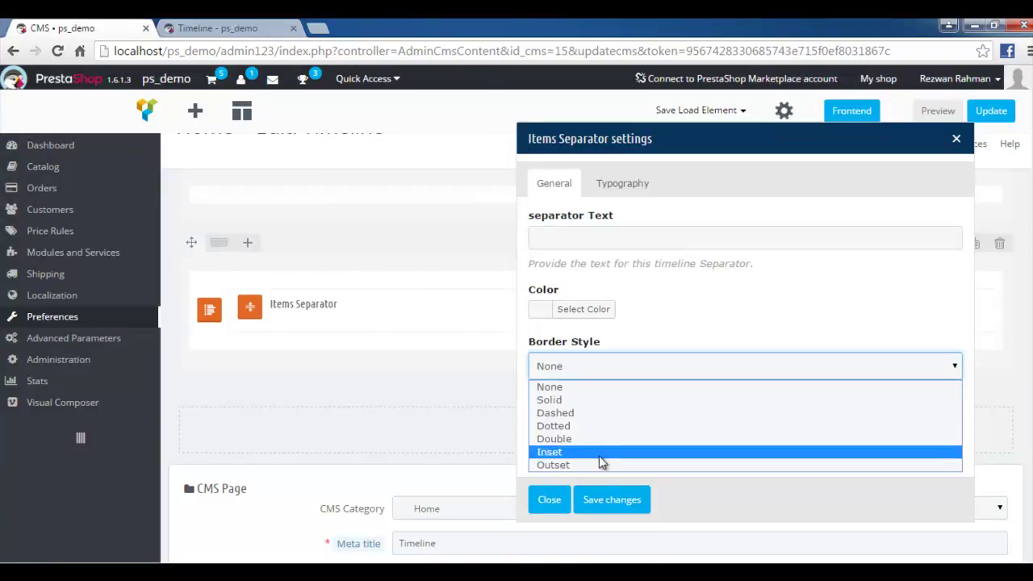
pyautogui.click(705, 331)
pyautogui.click(704, 331)
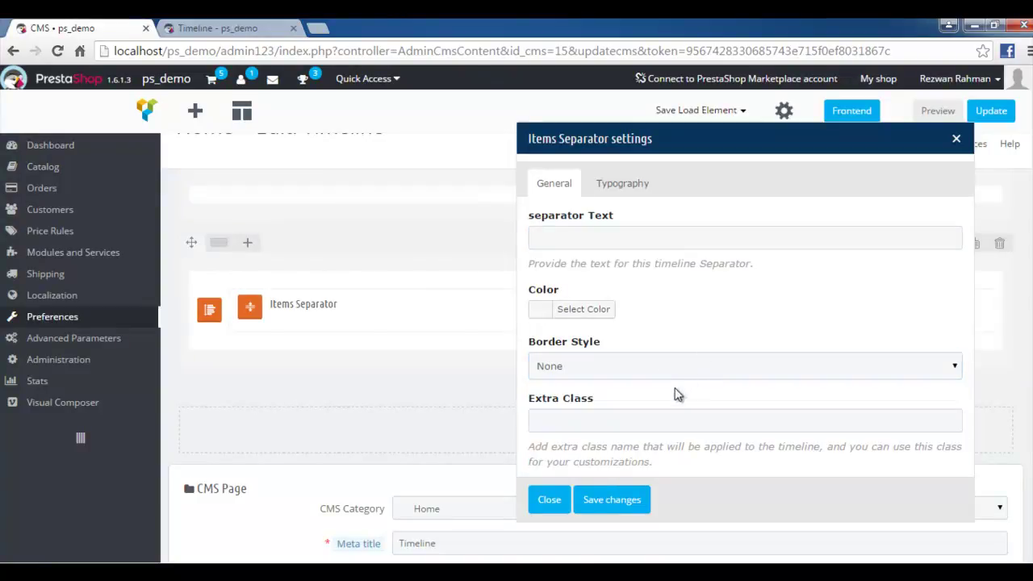
pyautogui.click(225, 27)
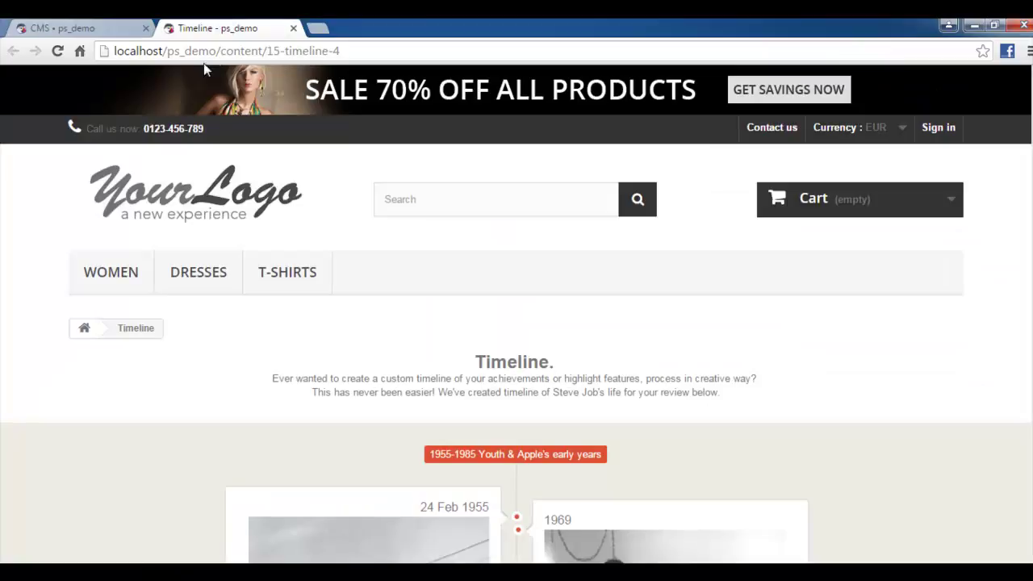
pyautogui.click(71, 28)
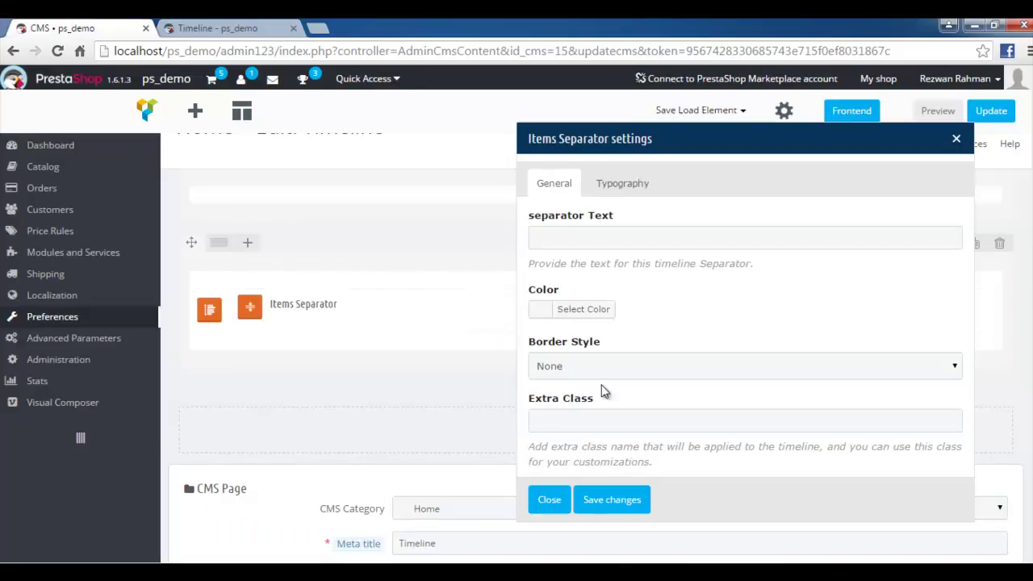
pyautogui.click(548, 501)
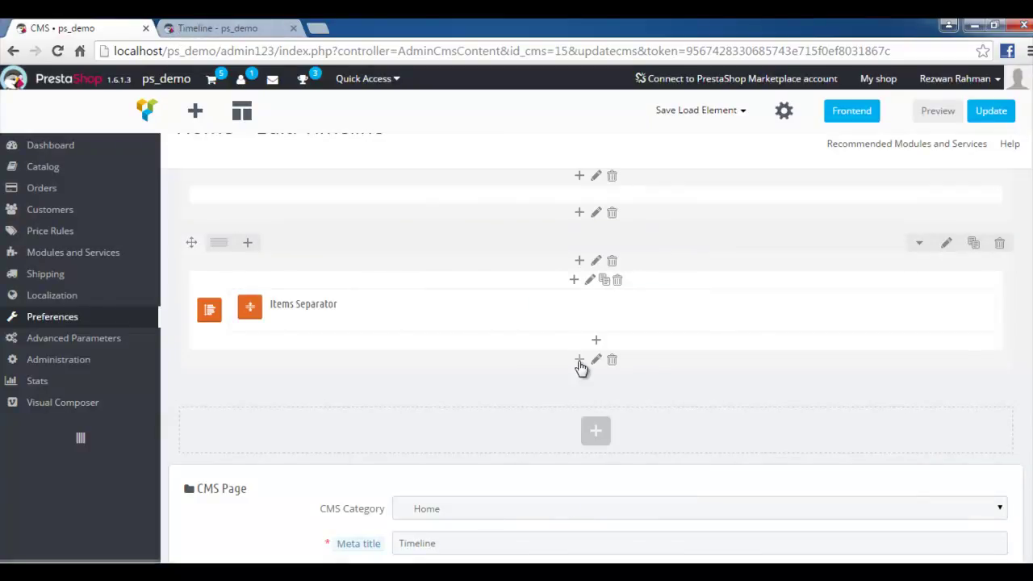
# - Add a Timeline Item below the Items Separator in the Timeline container and activate its Title field
pyautogui.click(595, 342)
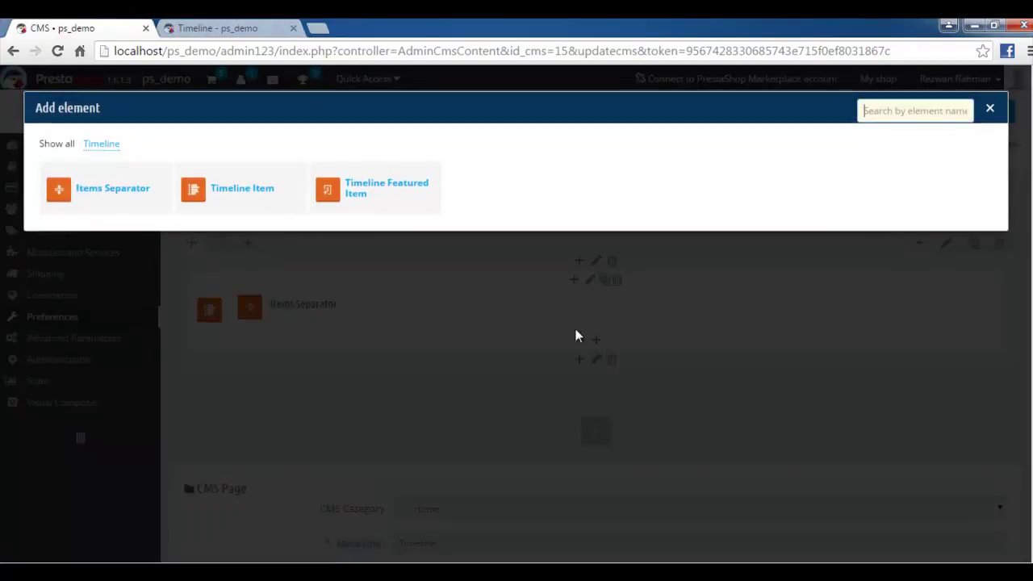
pyautogui.click(242, 187)
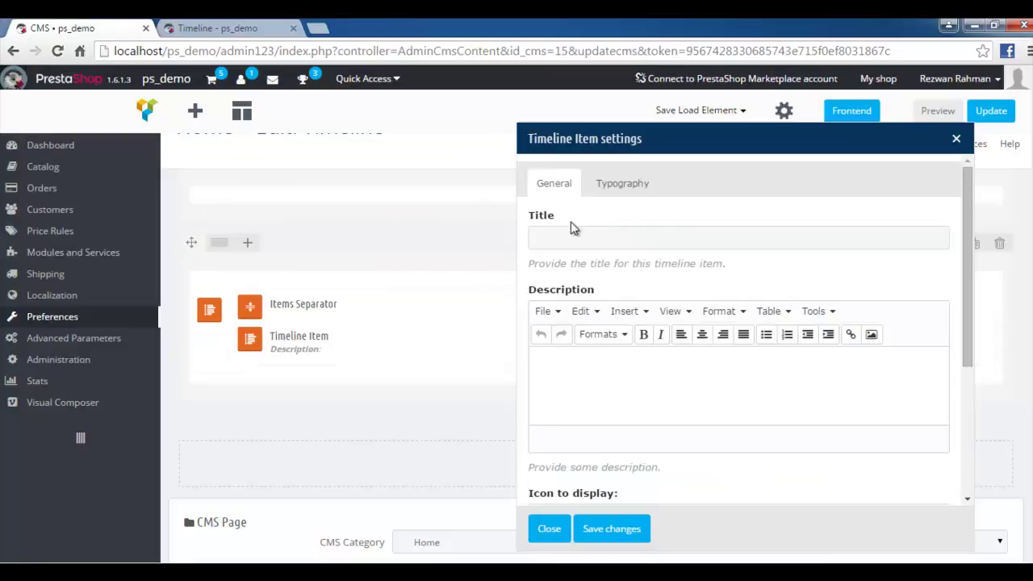
pyautogui.click(565, 238)
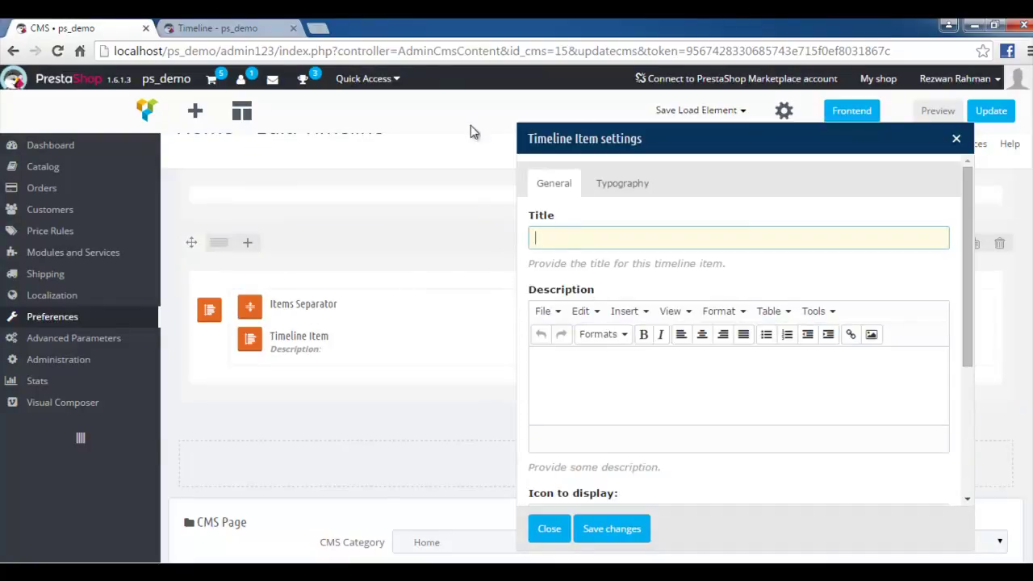
# - Examine the date titles of the first timeline items on the live page and return to the Timeline Item settings
pyautogui.click(218, 28)
pyautogui.scroll(-3, 390, 437)
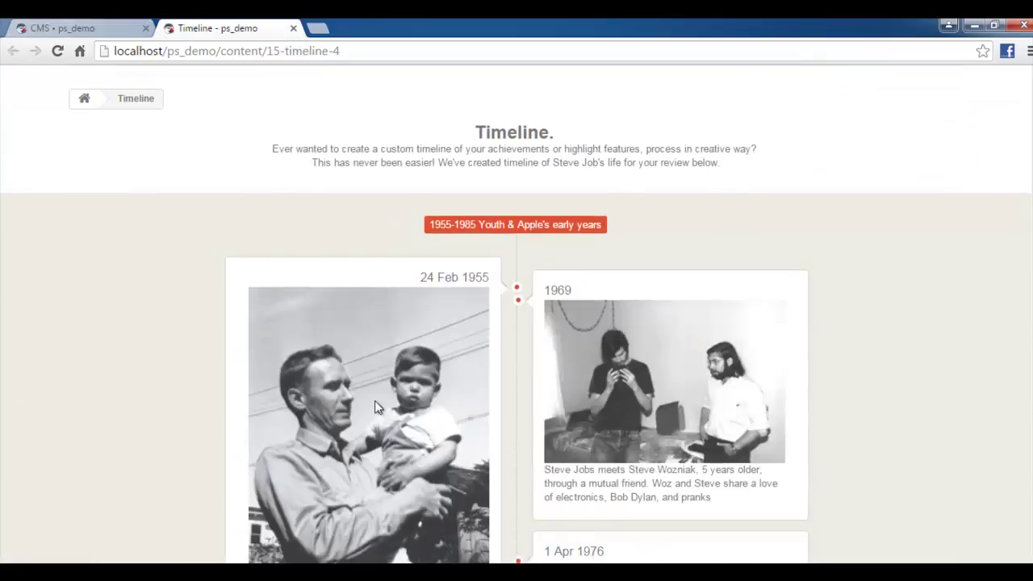
pyautogui.scroll(-1, 374, 400)
pyautogui.hotkey('ctrl', 'shift', 'Tab')
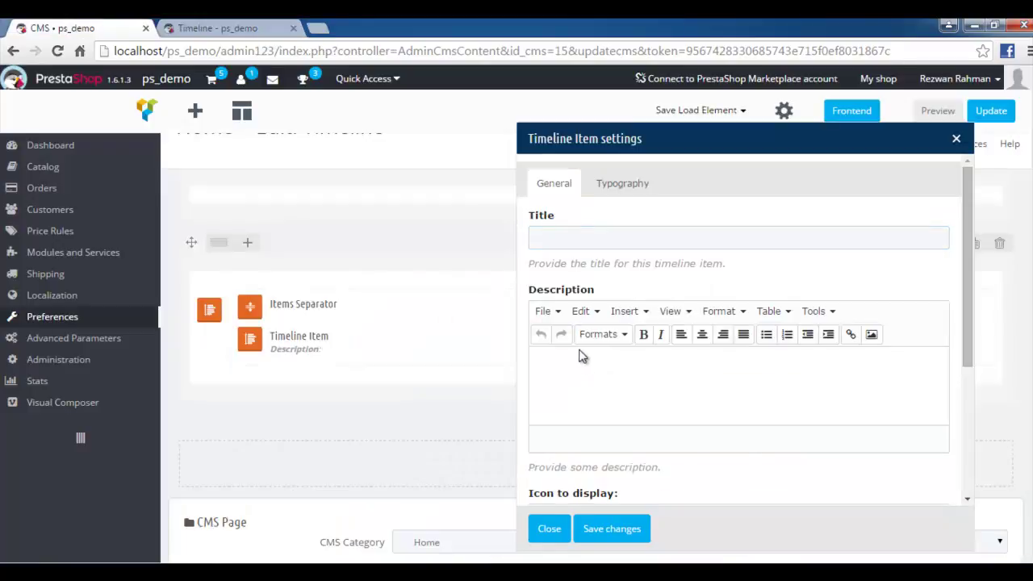
# - Examine how the timeline items' descriptions combine images and text along the live Timeline page, and return to the Timeline Item settings
pyautogui.moveTo(531, 291); pyautogui.dragTo(621, 283)
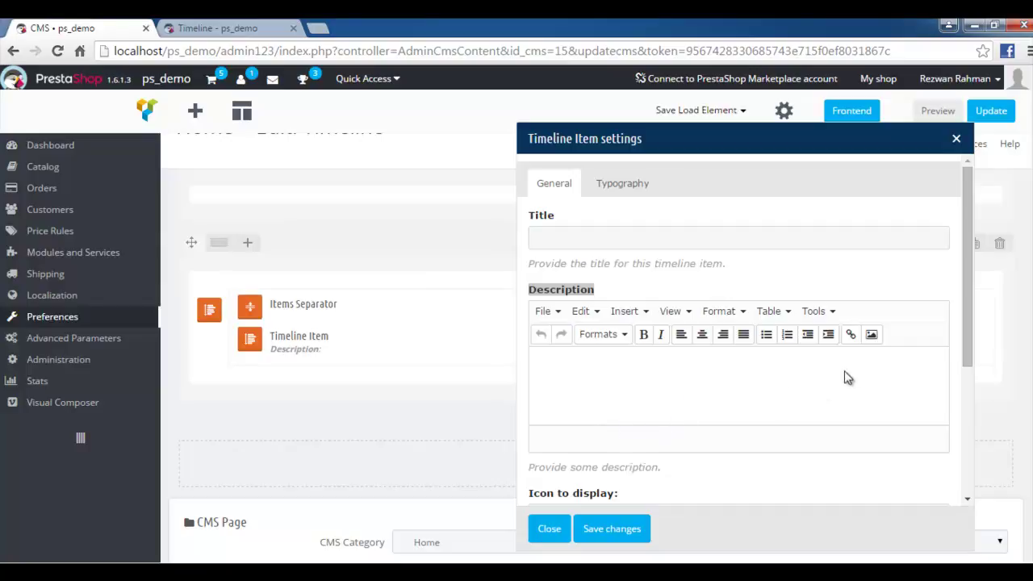
pyautogui.hotkey('ctrl', 'Tab')
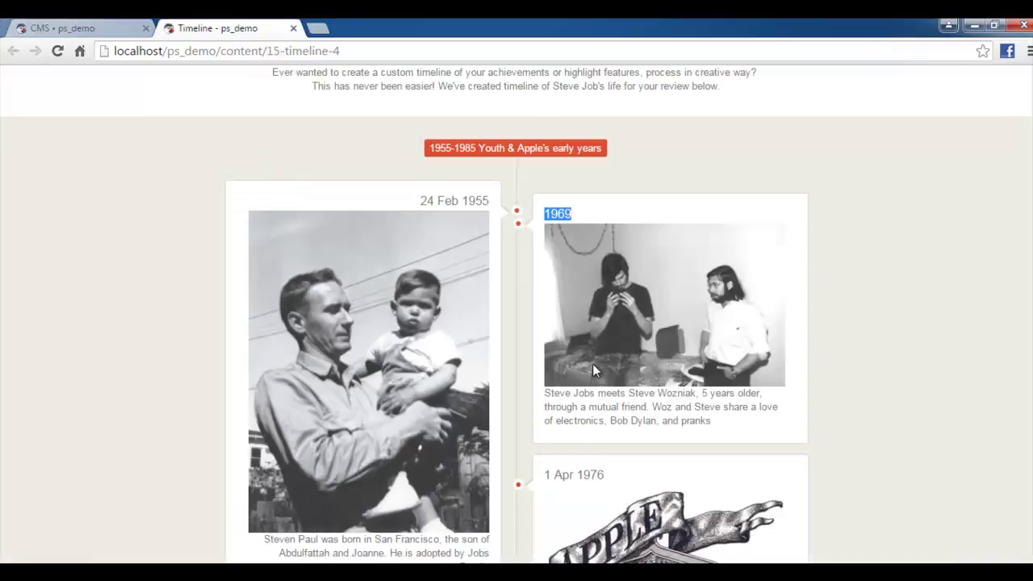
pyautogui.scroll(-1, 522, 401)
pyautogui.scroll(-8, 528, 395)
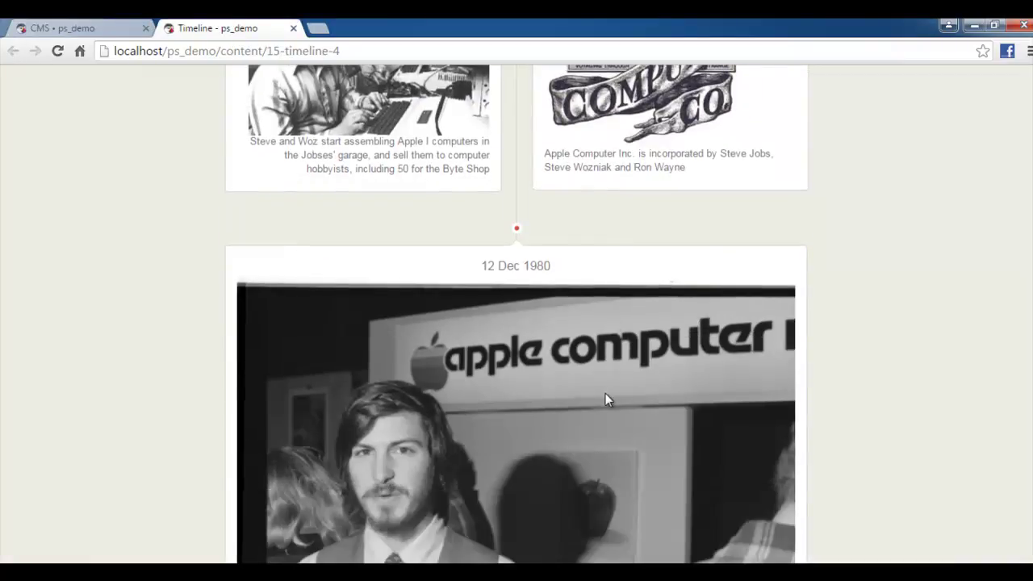
pyautogui.scroll(-10, 605, 393)
pyautogui.scroll(4, 593, 397)
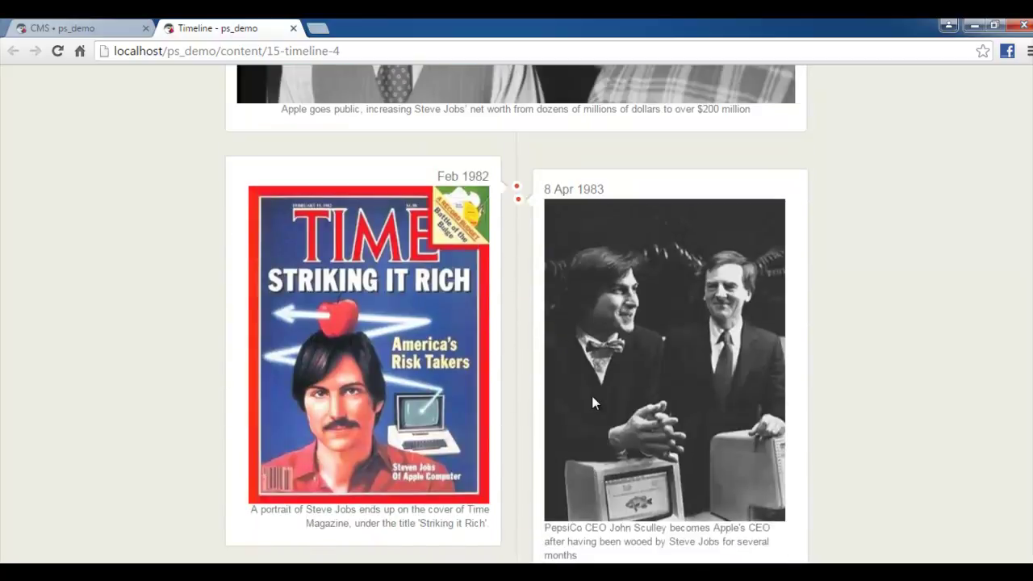
pyautogui.scroll(-7, 577, 395)
pyautogui.scroll(-7, 557, 399)
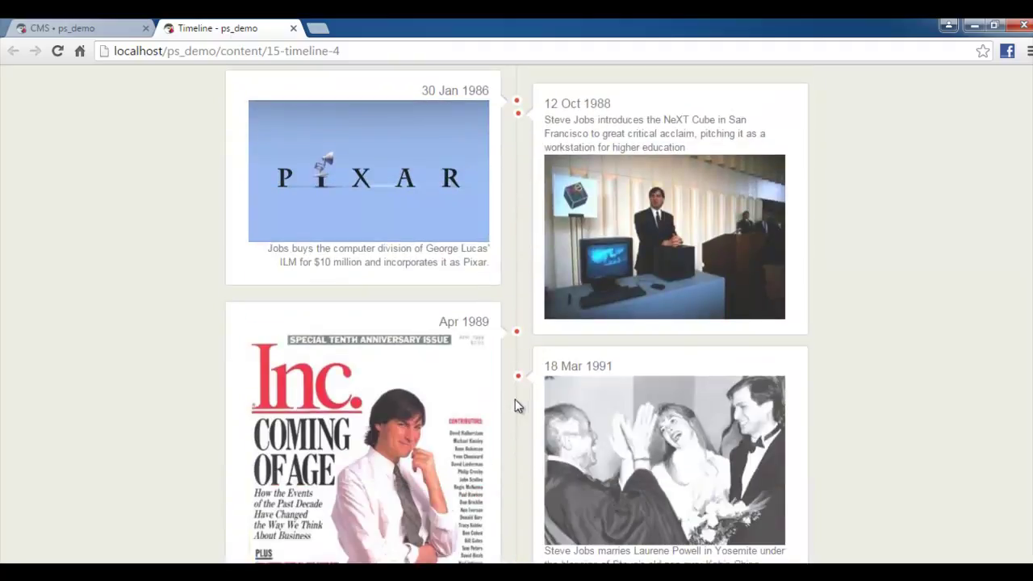
pyautogui.scroll(2, 484, 392)
pyautogui.hotkey('ctrl', 'Tab')
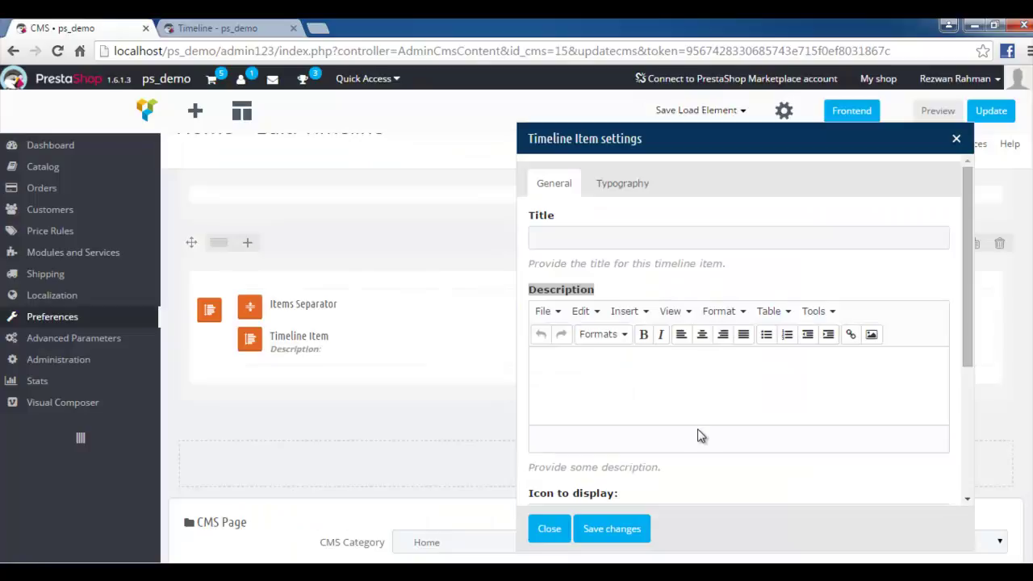
# - Review the Timeline Item's general settings from the title and description to the icon, link and extra class options
pyautogui.scroll(-3, 857, 410)
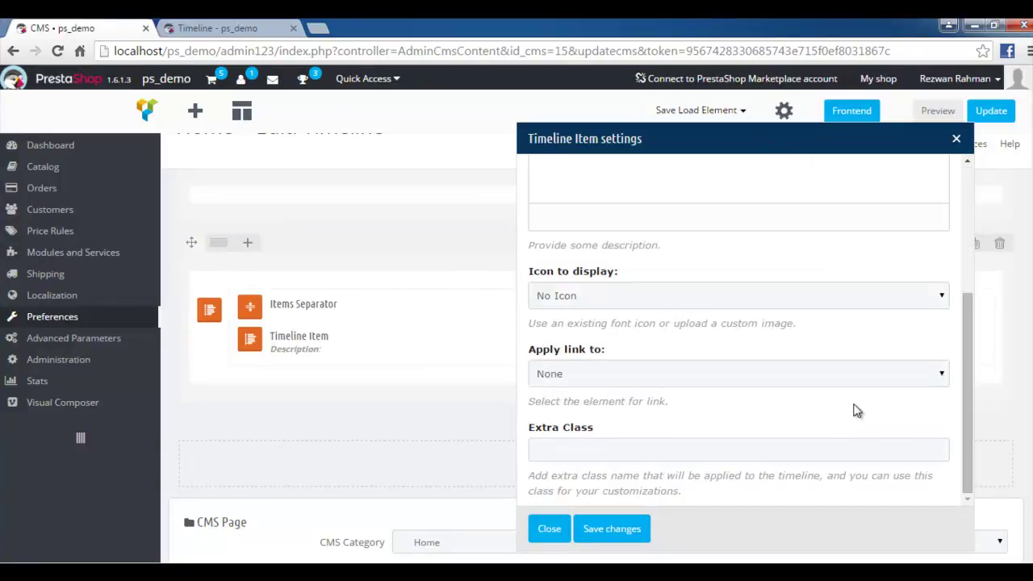
pyautogui.scroll(-3, 857, 410)
pyautogui.scroll(5, 856, 409)
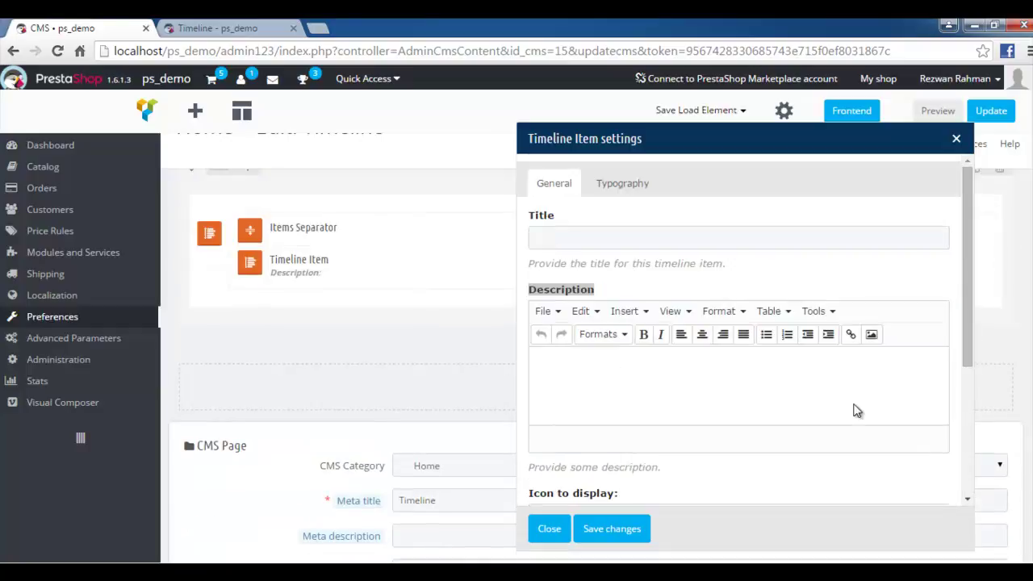
pyautogui.scroll(-1, 747, 419)
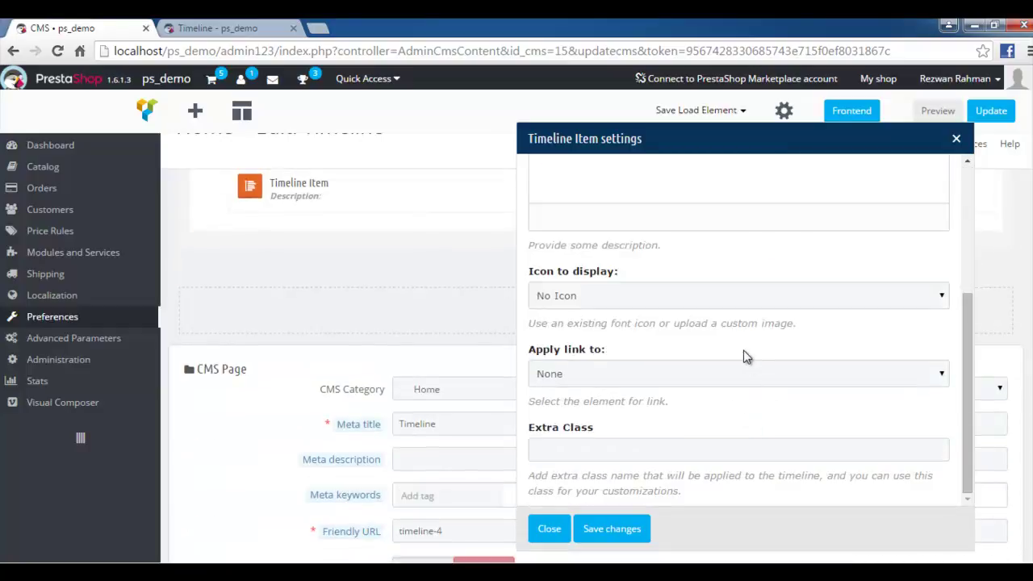
# - Try Font Icon Manager as the Timeline Item's icon source and set it to Custom Image Icon instead
pyautogui.click(644, 297)
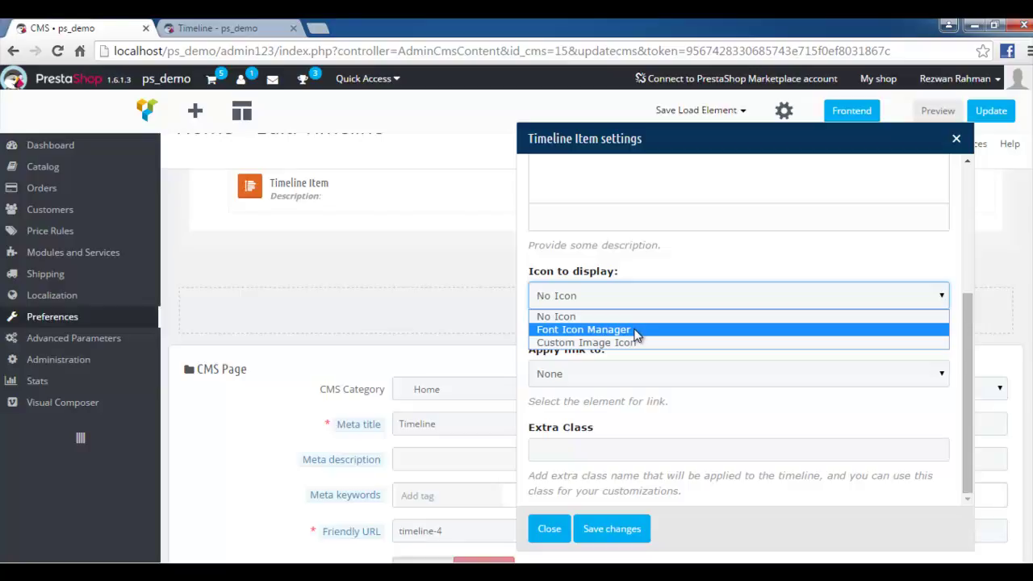
pyautogui.click(635, 330)
pyautogui.scroll(1, 547, 374)
pyautogui.click(557, 373)
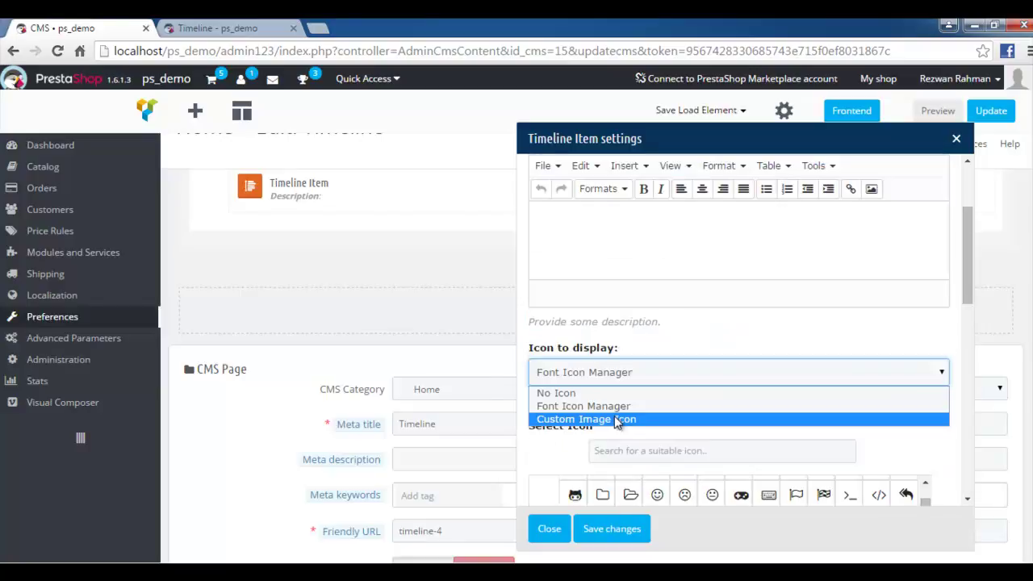
pyautogui.click(614, 419)
pyautogui.scroll(-2, 690, 487)
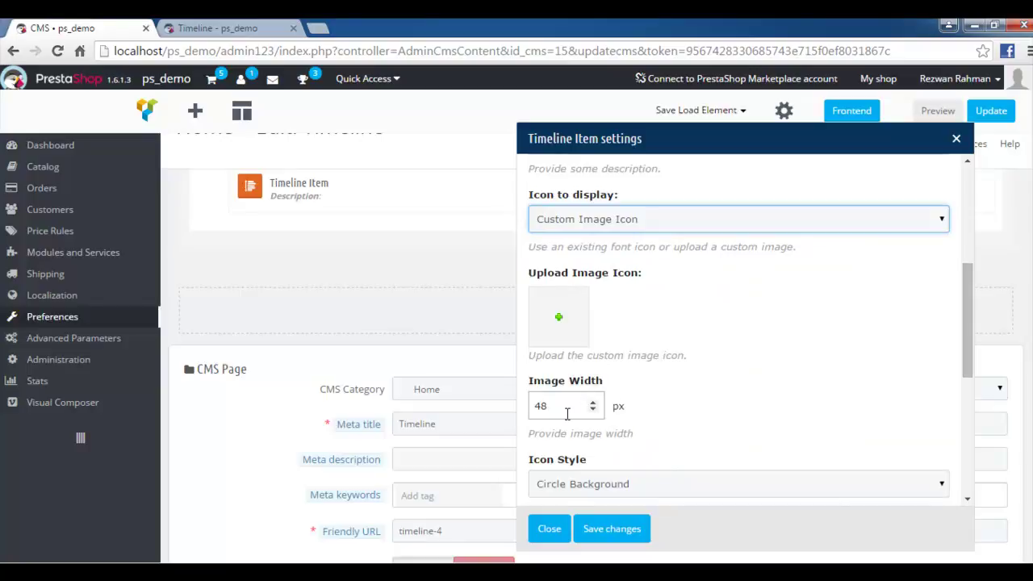
pyautogui.scroll(-1, 597, 419)
# - Review the Icon Style presets and Animation options for the Timeline Item's icon, keeping Circle Background and No Animation
pyautogui.click(638, 407)
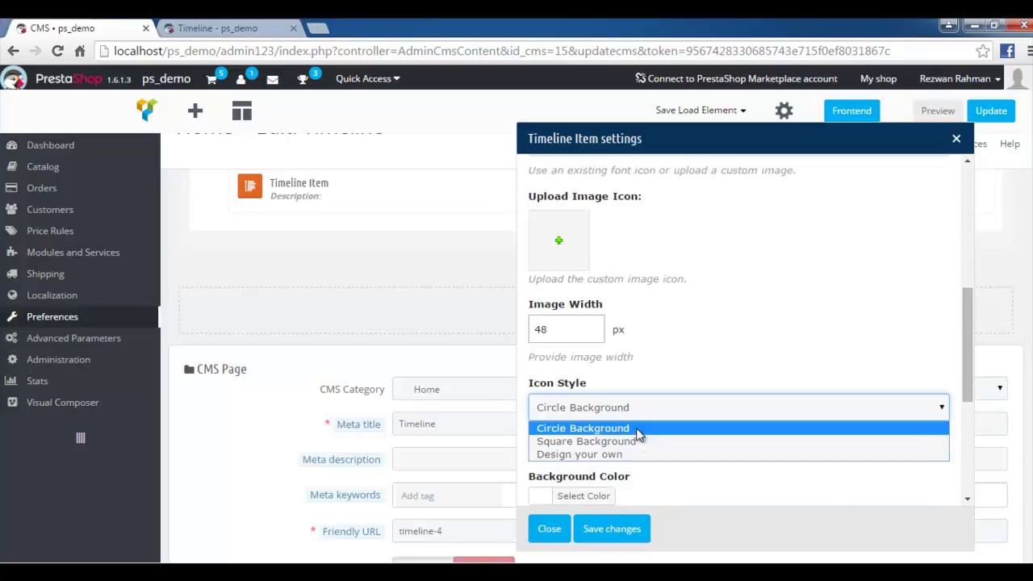
pyautogui.click(703, 398)
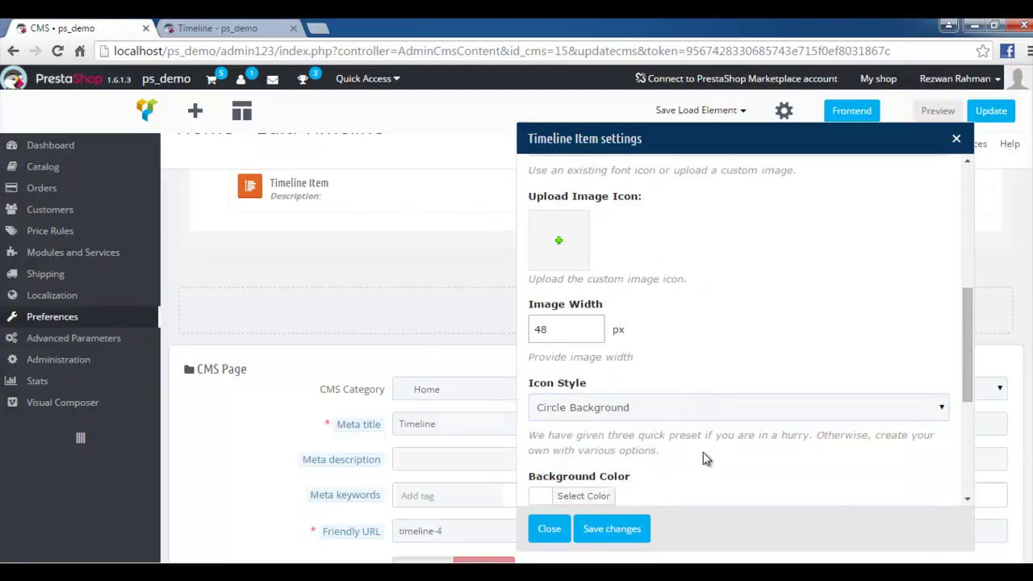
pyautogui.scroll(-3, 695, 476)
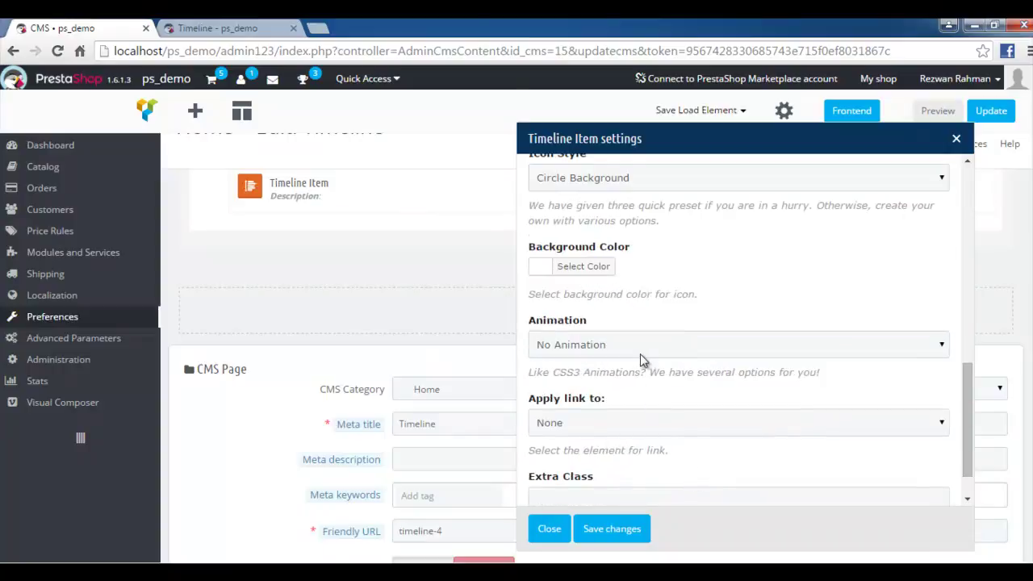
pyautogui.click(640, 345)
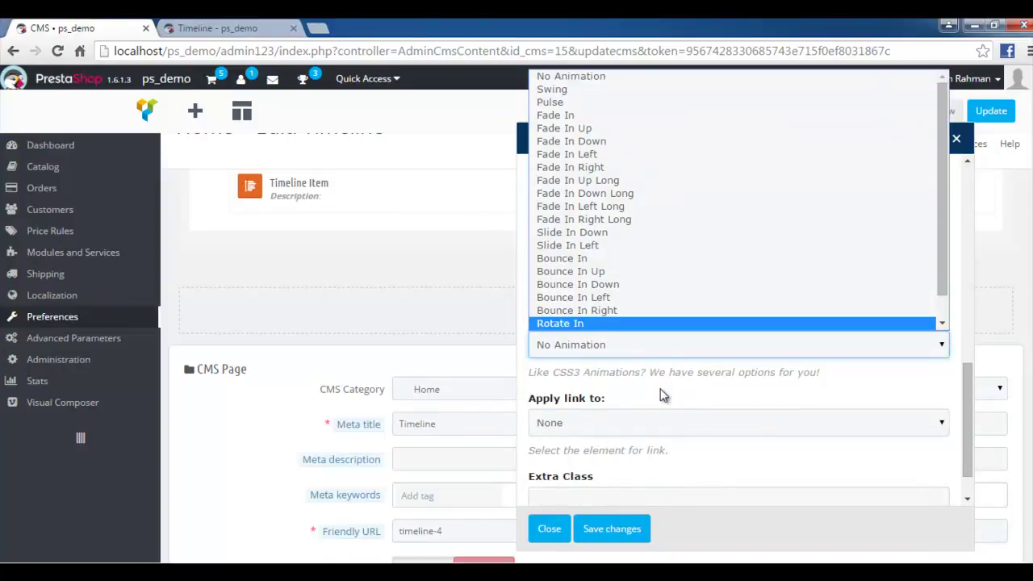
pyautogui.click(660, 388)
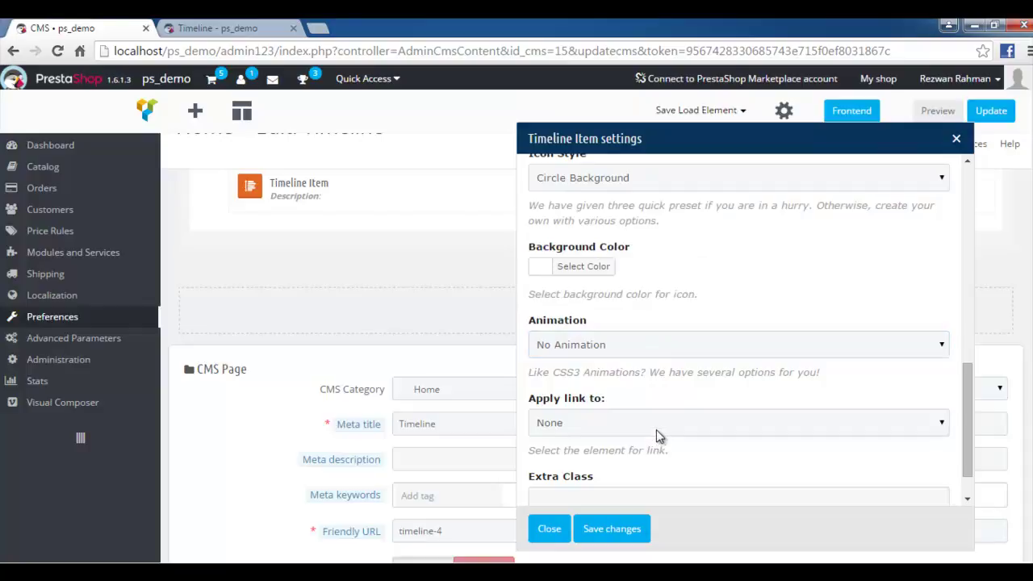
# - Examine the Timeline Item's Apply link to options and extra class setting, with a brief look at the live Timeline page
pyautogui.click(656, 427)
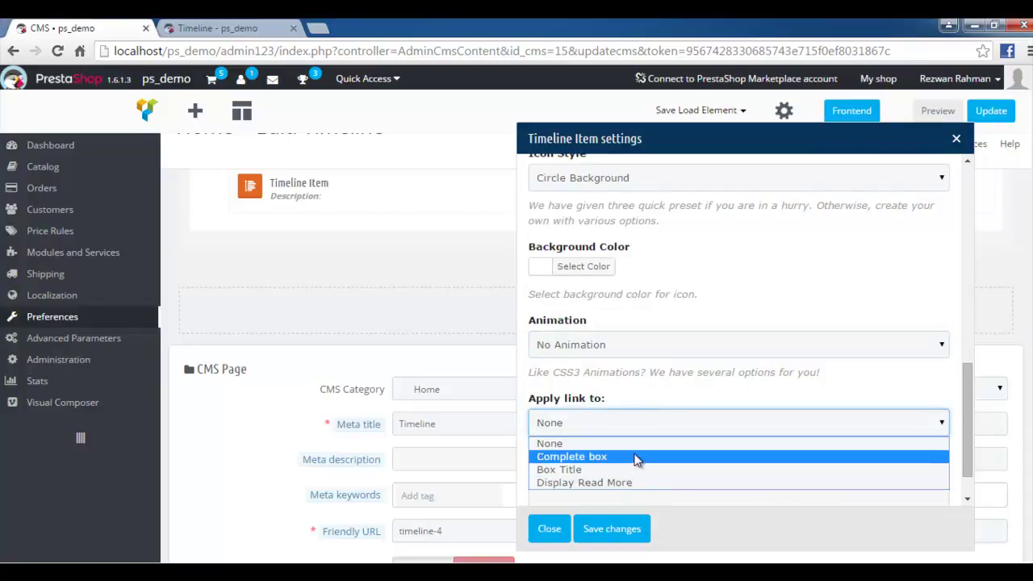
pyautogui.click(721, 288)
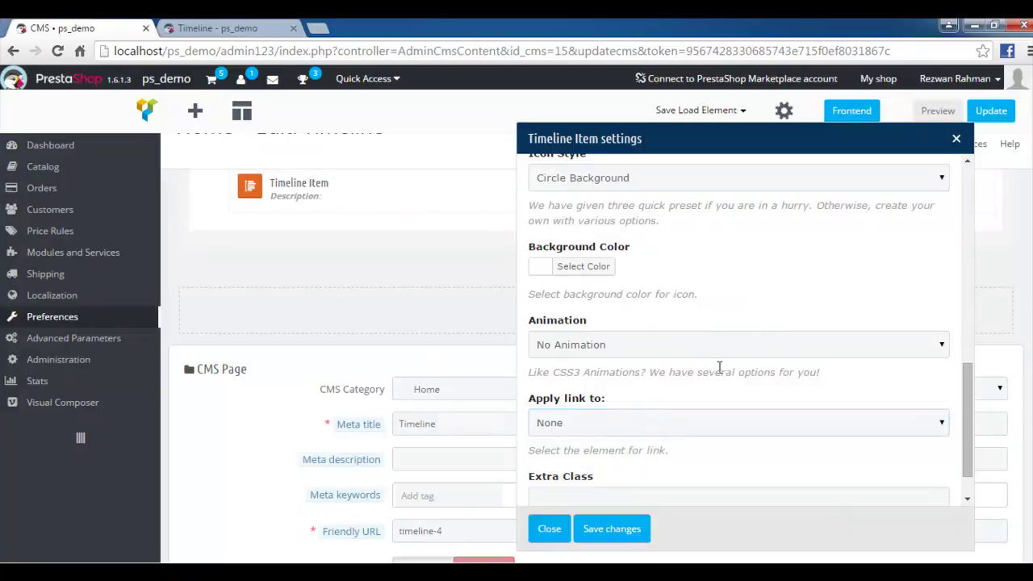
pyautogui.click(211, 28)
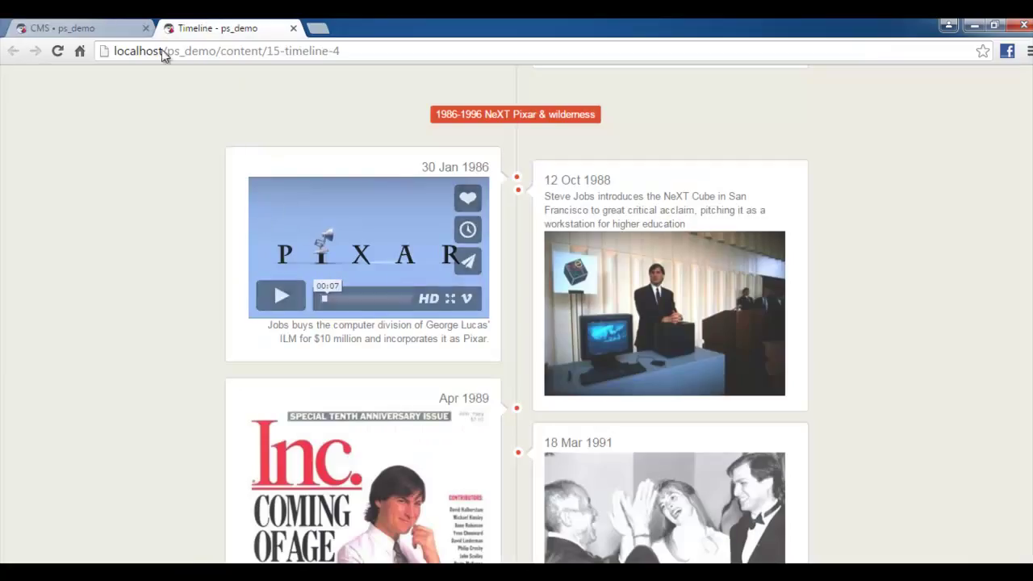
pyautogui.click(48, 26)
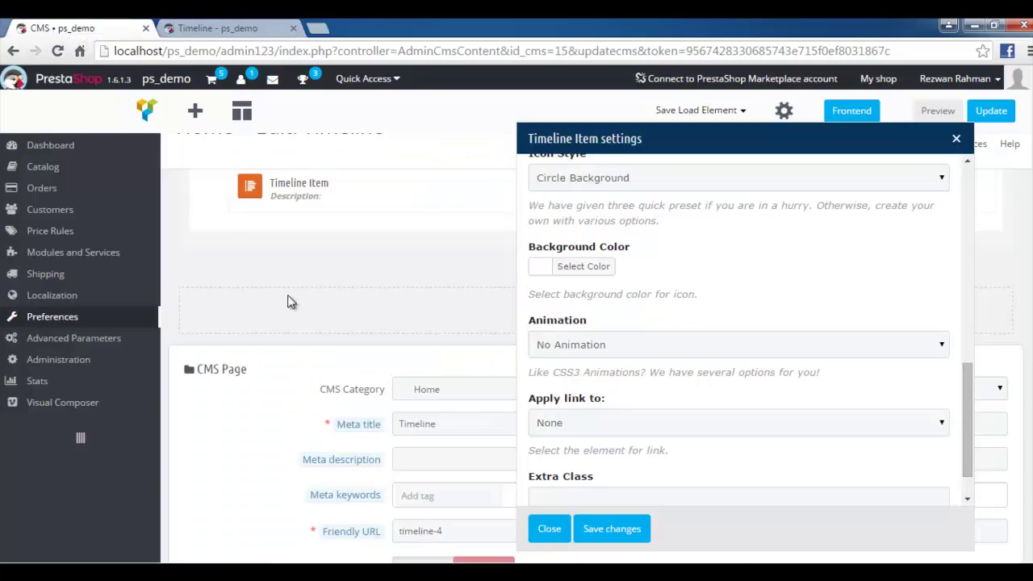
pyautogui.click(627, 426)
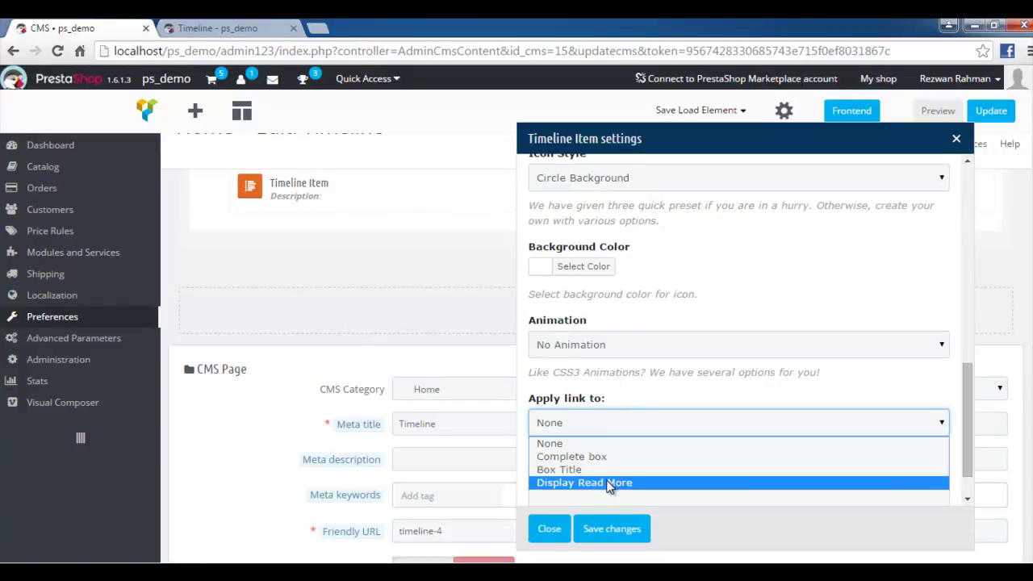
pyautogui.click(664, 376)
pyautogui.scroll(-1, 673, 419)
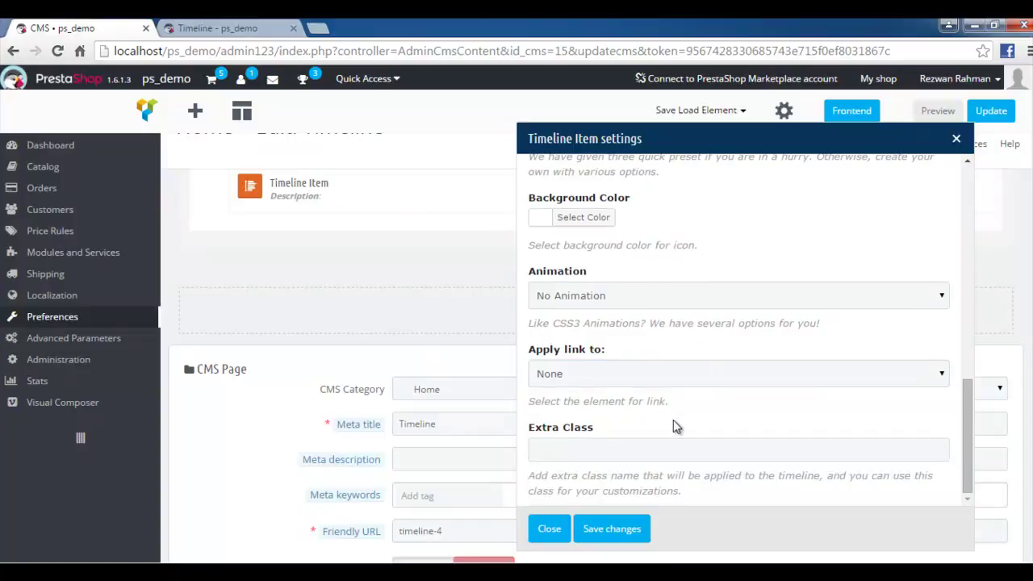
# - Save the Timeline Item's settings and append a Timeline Featured Item to the same timeline
pyautogui.click(610, 529)
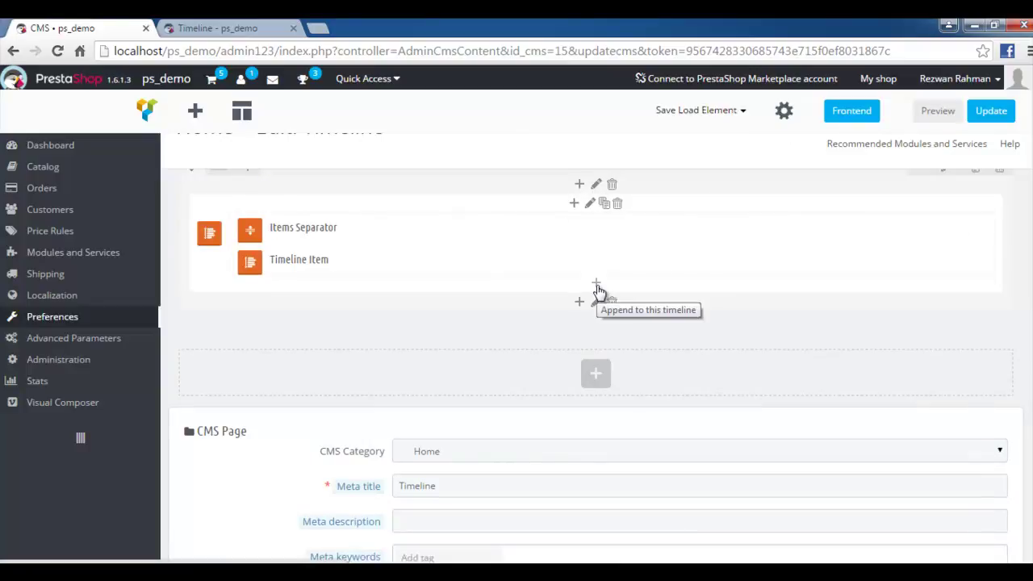
pyautogui.click(596, 285)
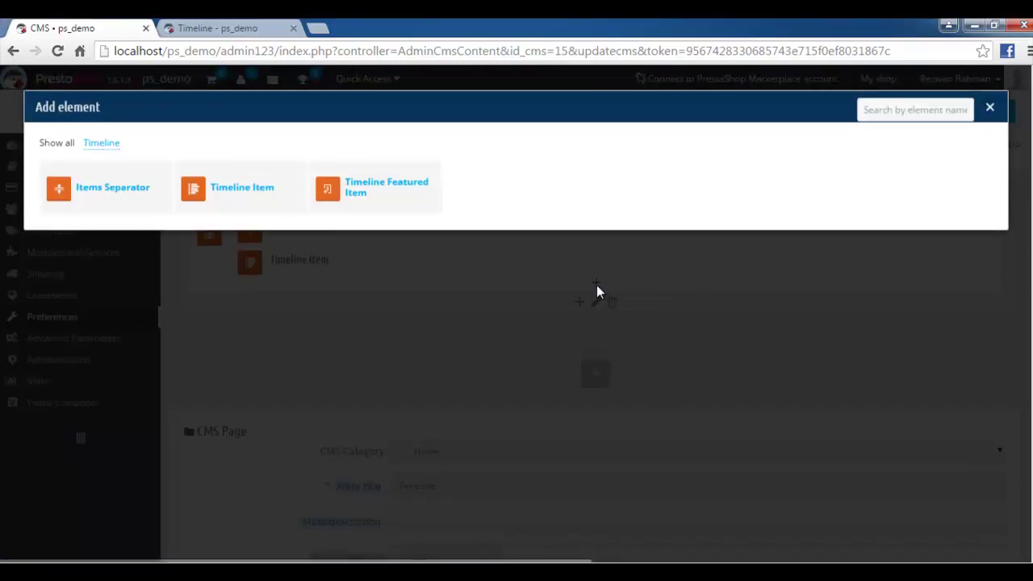
pyautogui.click(370, 198)
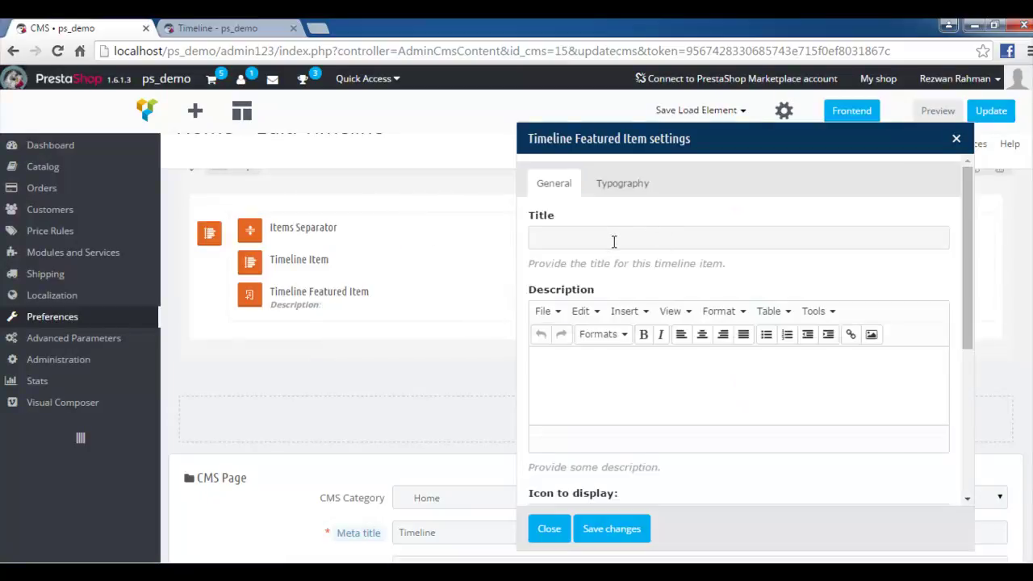
# - Review the Timeline Featured Item's general settings from the title and description to the arrow position options
pyautogui.click(613, 241)
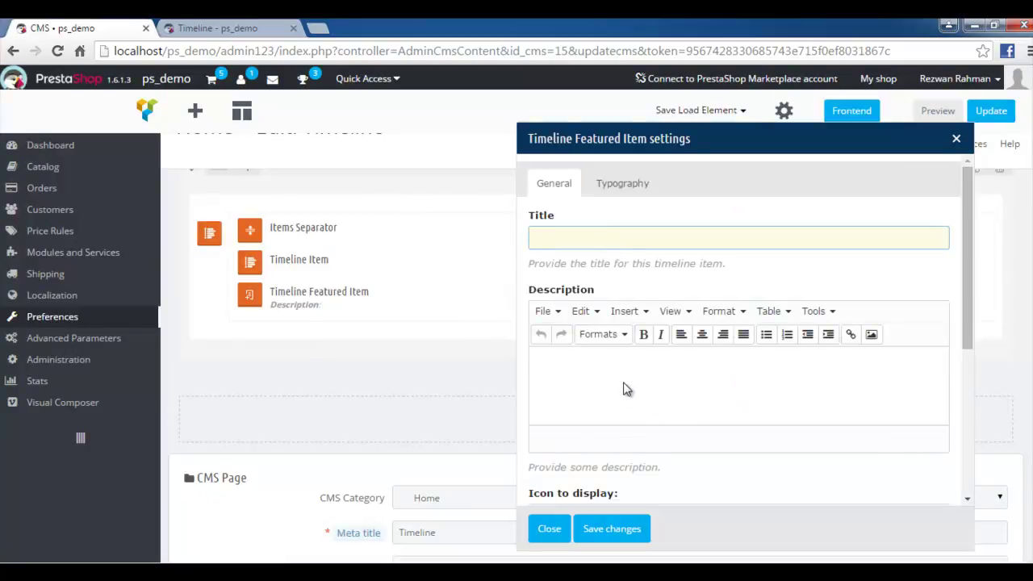
pyautogui.scroll(-5, 652, 391)
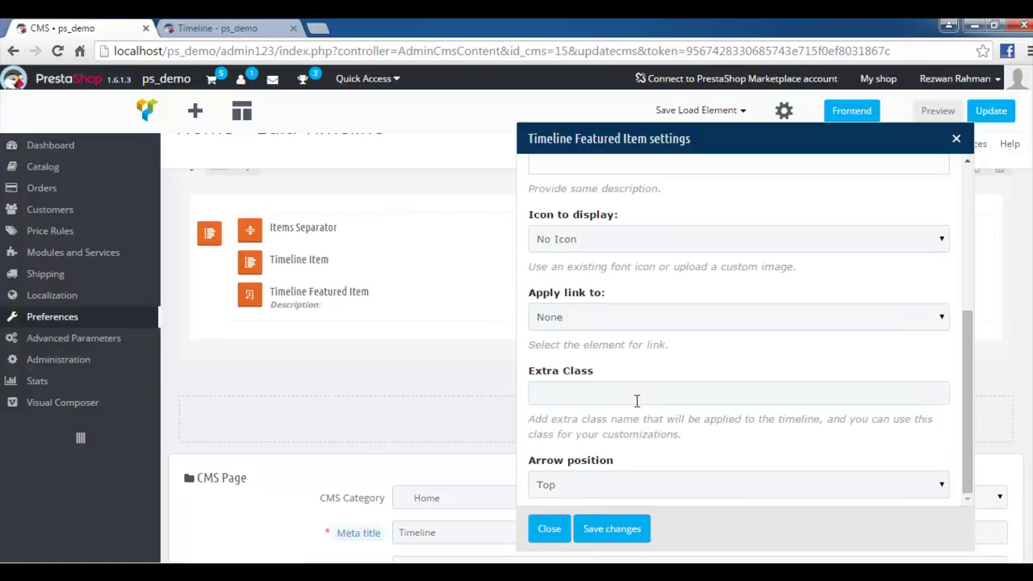
pyautogui.scroll(-4, 637, 401)
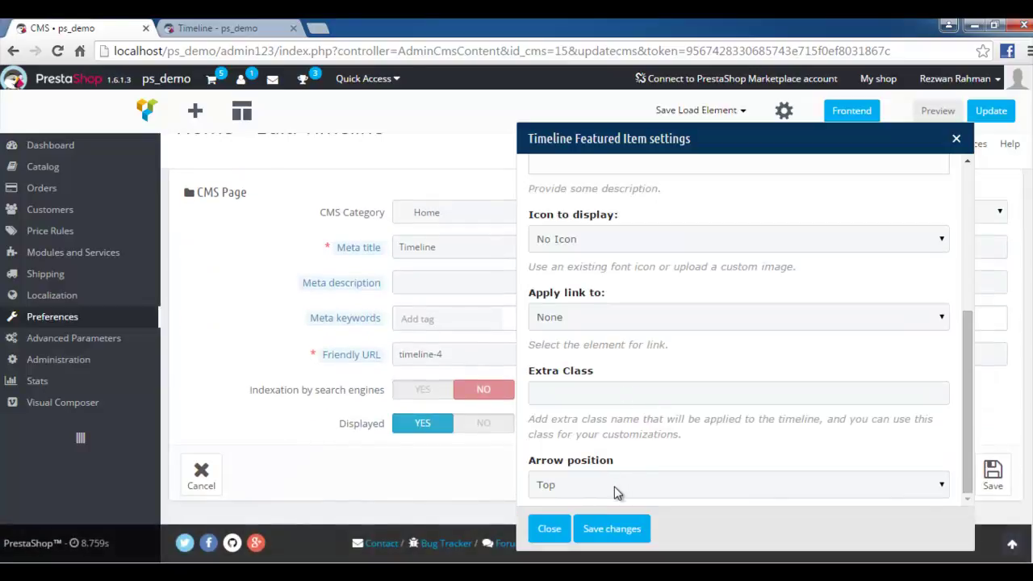
pyautogui.click(630, 489)
pyautogui.click(748, 504)
pyautogui.scroll(2, 692, 492)
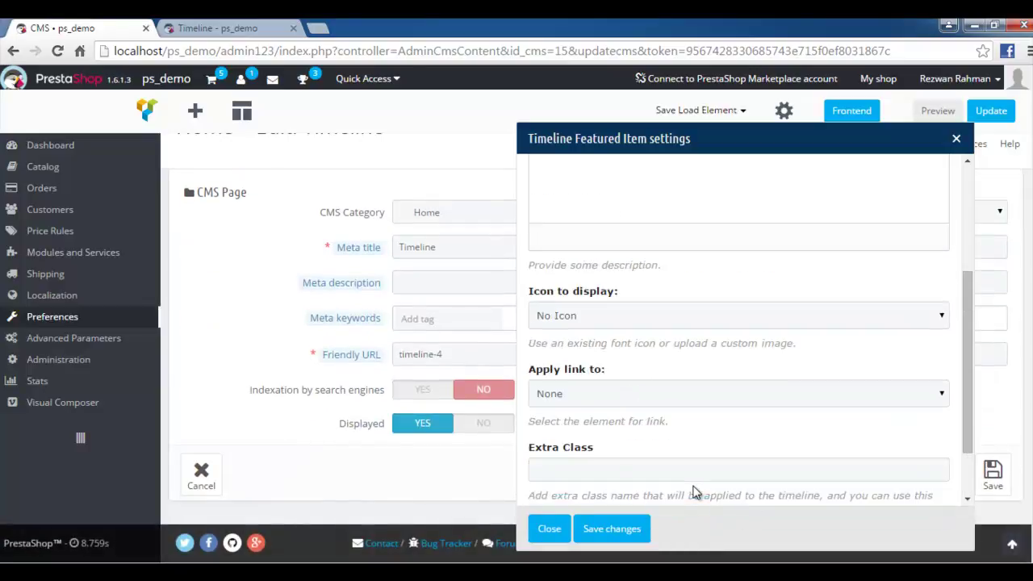
# - Compare the featured item's arrow on the live Timeline page with its Arrow position options, and leave the Timeline Featured Item settings
pyautogui.hotkey('ctrl', 'Tab')
pyautogui.scroll(-2, 522, 423)
pyautogui.scroll(-3, 523, 431)
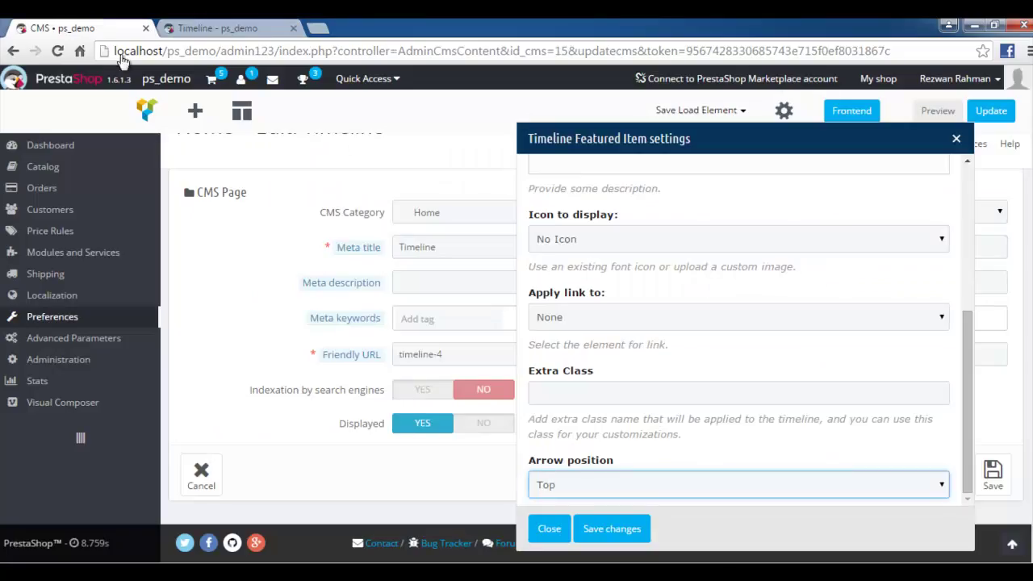
pyautogui.click(110, 28)
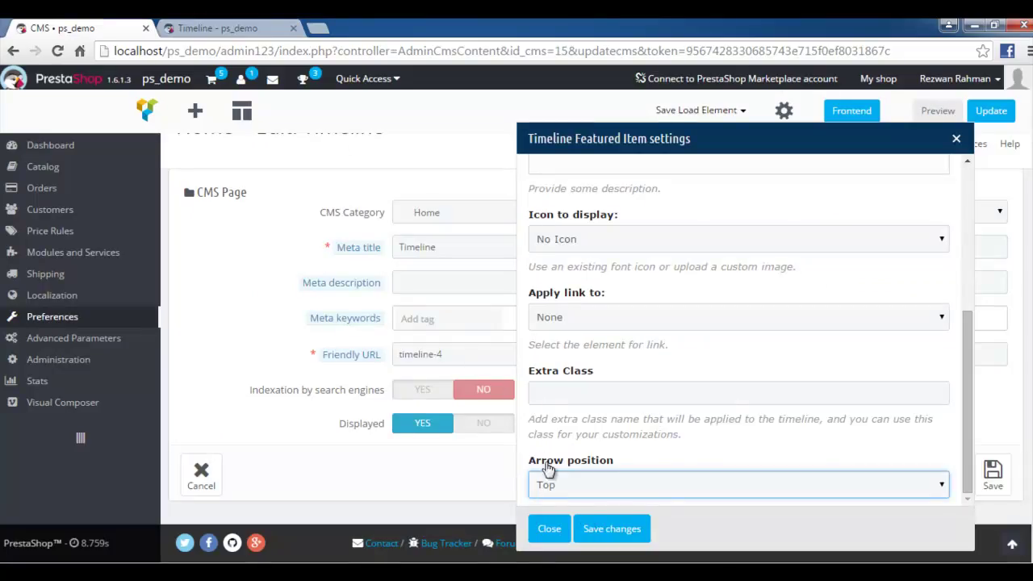
pyautogui.click(597, 488)
pyautogui.click(586, 519)
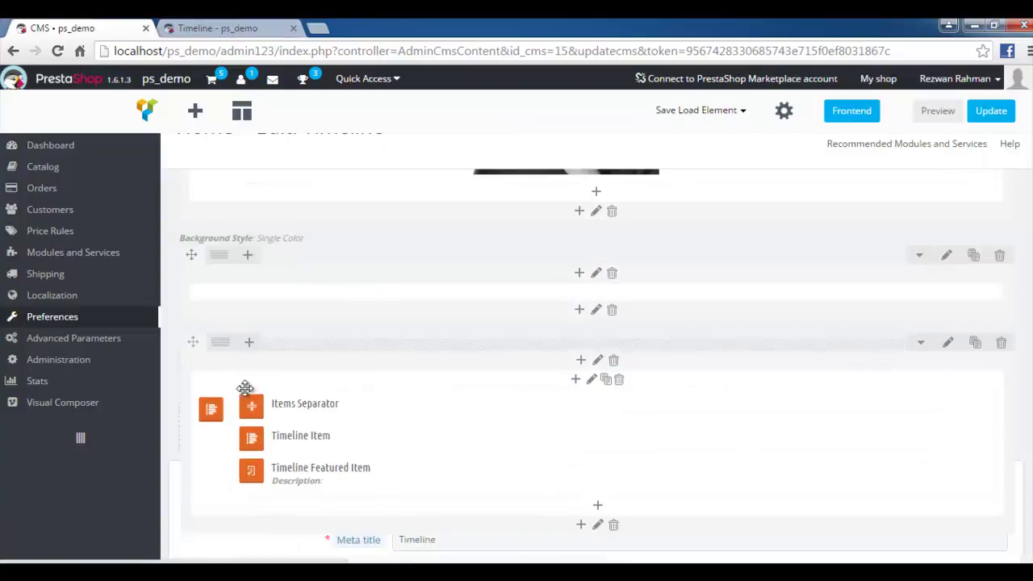
# - Examine the Height options in the new timeline's own settings, keep Non-optimized (CSS), and close the settings without saving
pyautogui.moveTo(245, 388); pyautogui.dragTo(207, 363)
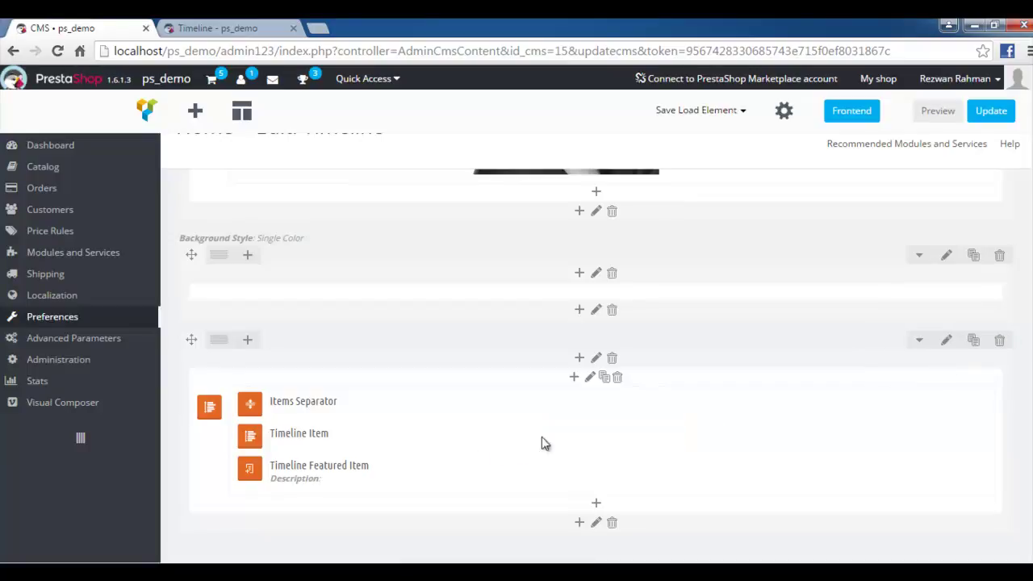
pyautogui.click(592, 381)
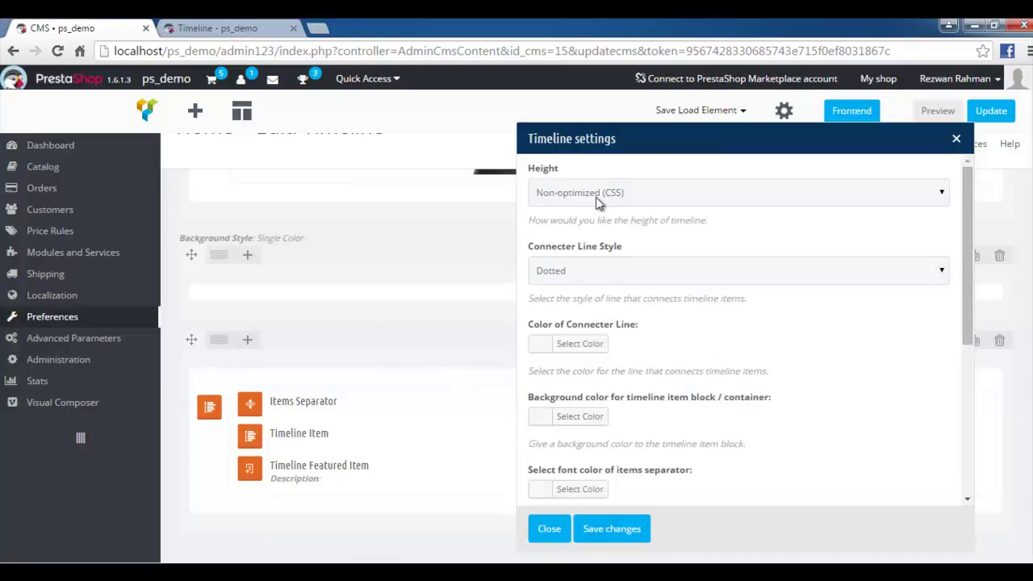
pyautogui.click(595, 195)
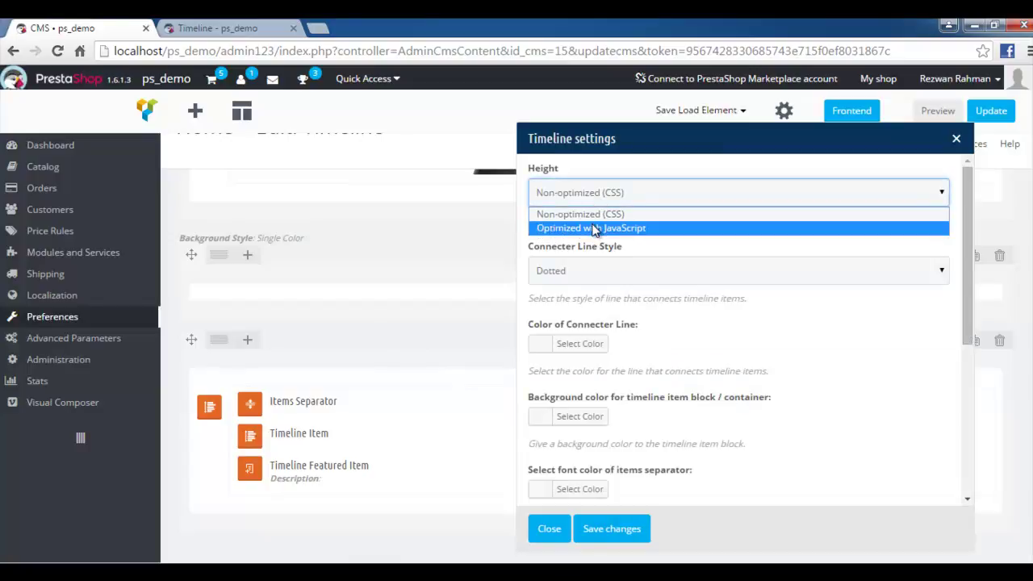
pyautogui.click(593, 215)
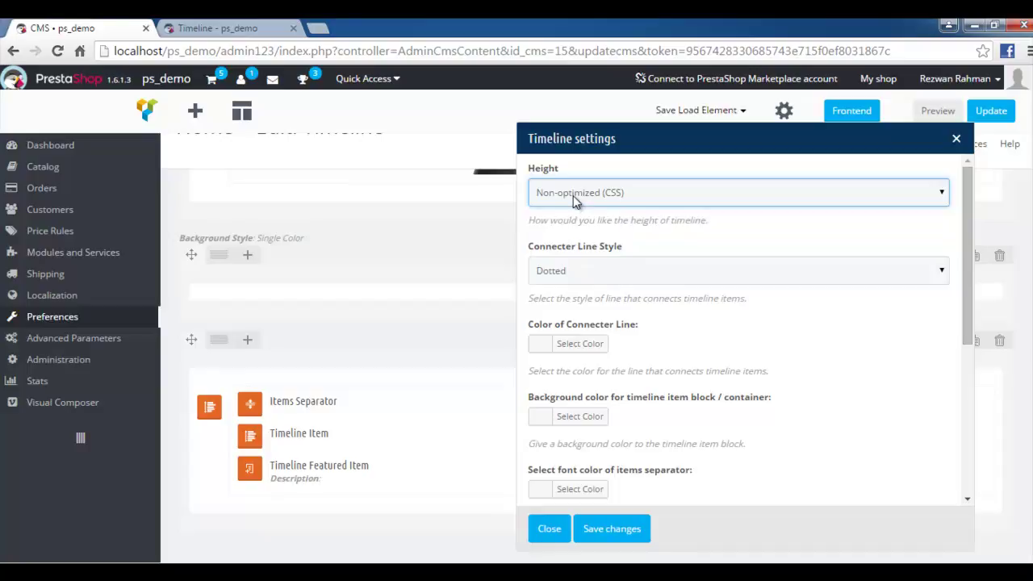
pyautogui.click(573, 195)
pyautogui.click(575, 215)
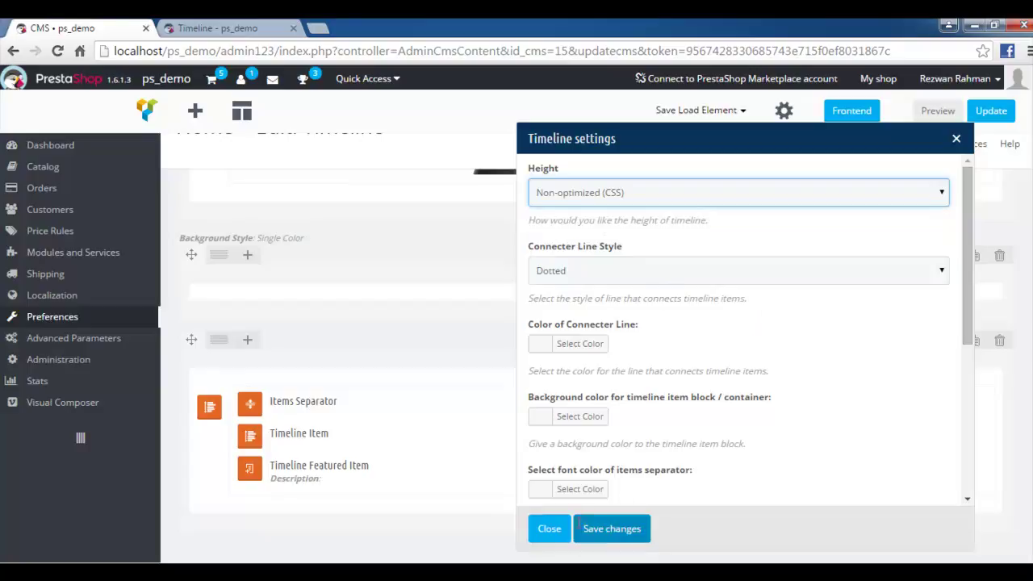
pyautogui.click(549, 528)
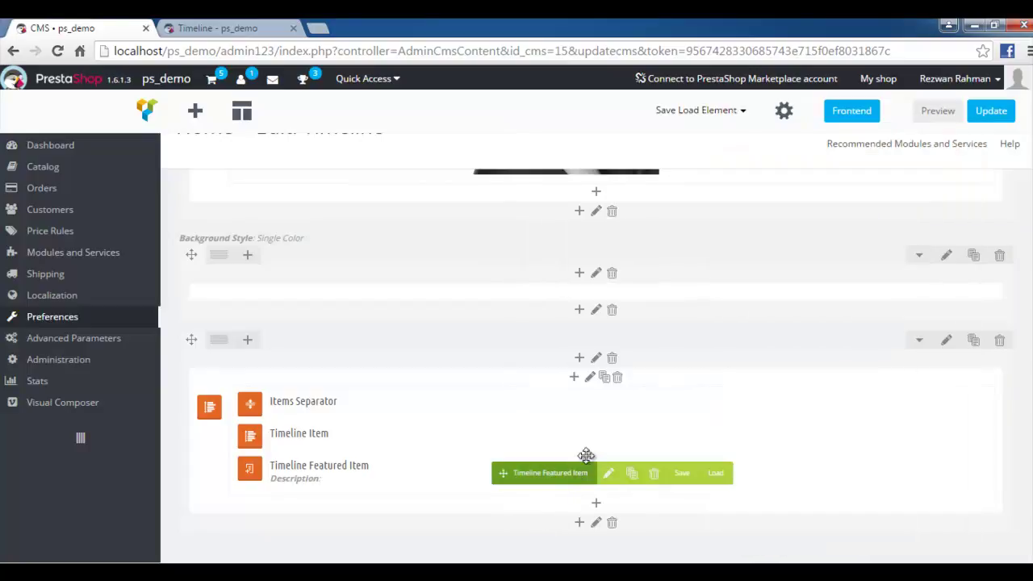
# - Examine how items, separators and full-width featured items are arranged along the live Timeline page, starting over from its top
pyautogui.scroll(-2, 520, 424)
pyautogui.scroll(1, 520, 423)
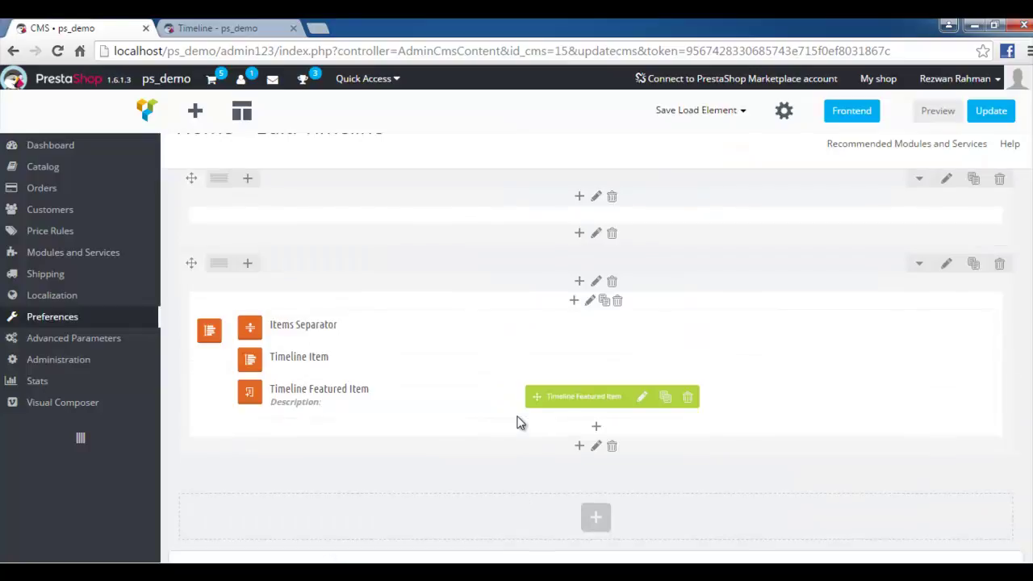
pyautogui.click(216, 27)
pyautogui.scroll(-2, 640, 341)
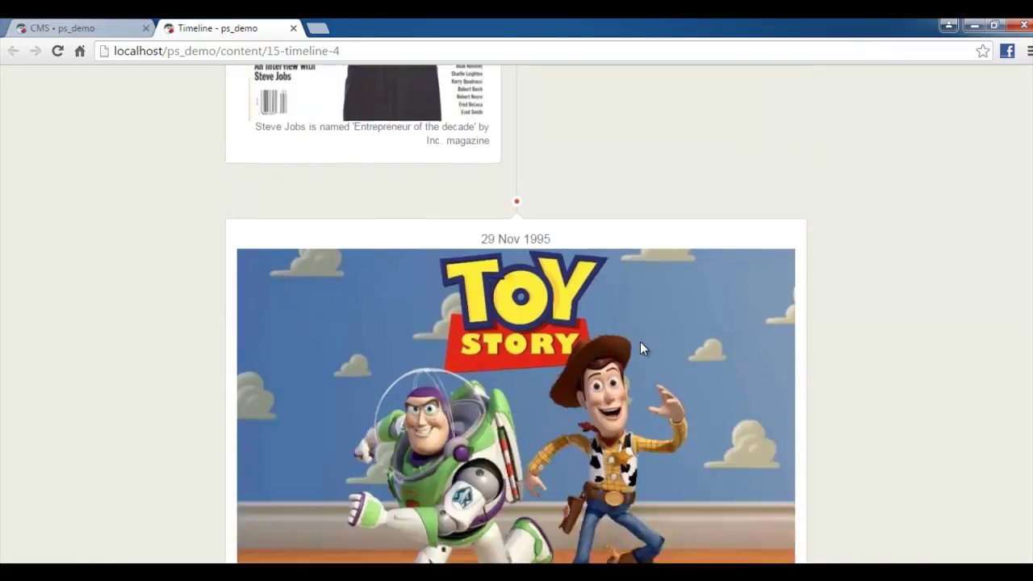
pyautogui.scroll(3, 639, 341)
pyautogui.scroll(20, 640, 341)
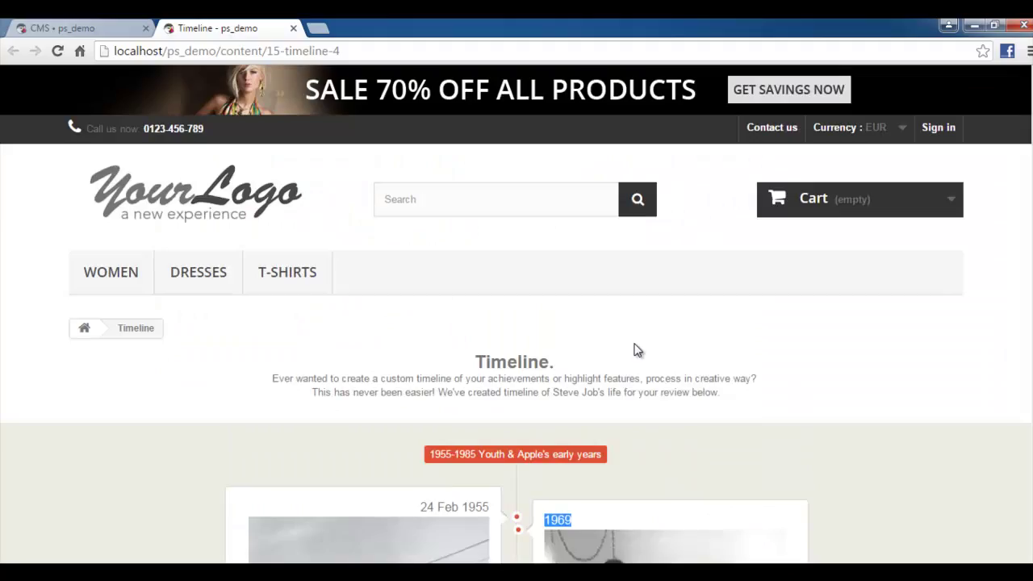
pyautogui.scroll(-3, 569, 341)
pyautogui.scroll(-4, 520, 418)
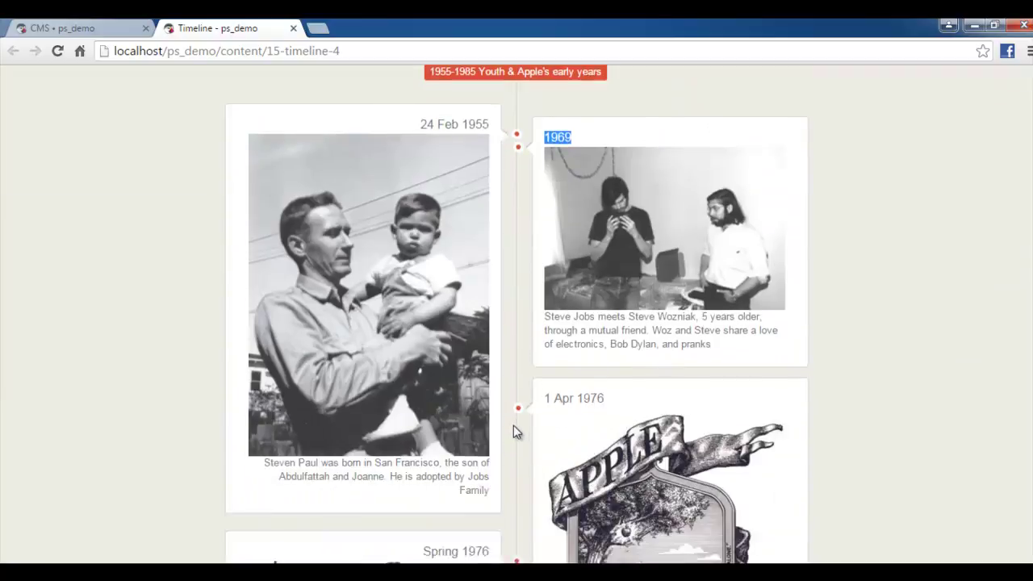
pyautogui.scroll(-2, 521, 436)
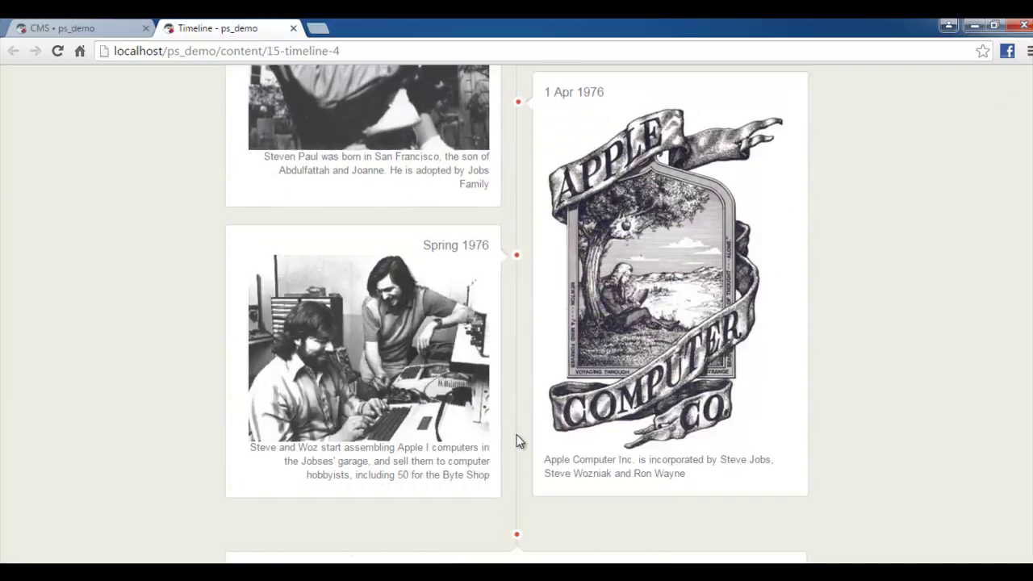
pyautogui.scroll(1, 519, 441)
pyautogui.scroll(-10, 519, 441)
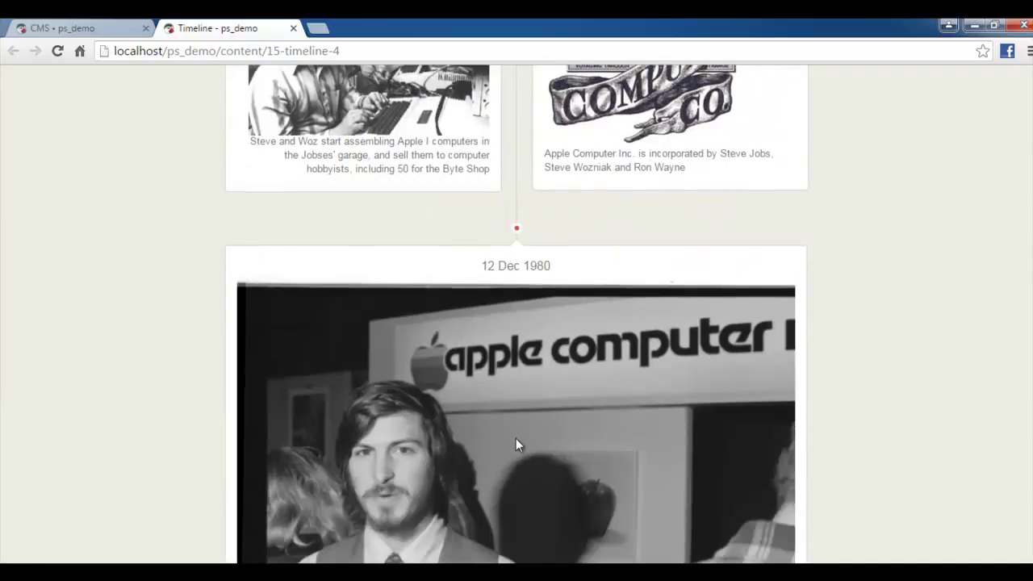
pyautogui.scroll(-6, 515, 440)
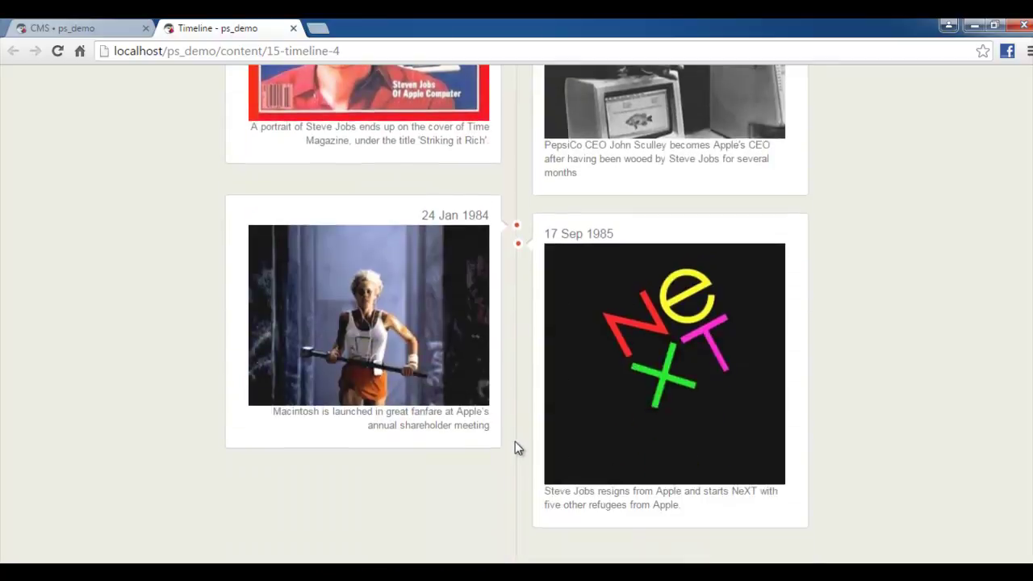
pyautogui.scroll(5, 515, 444)
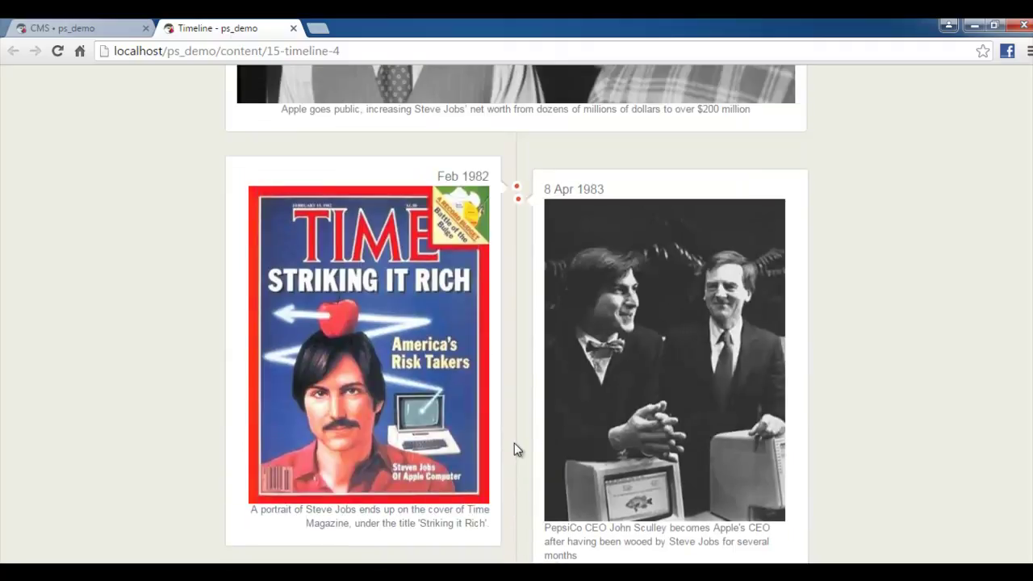
# - Set the existing timeline's Height to Optimized with JavaScript in its settings and save the changes
pyautogui.click(95, 28)
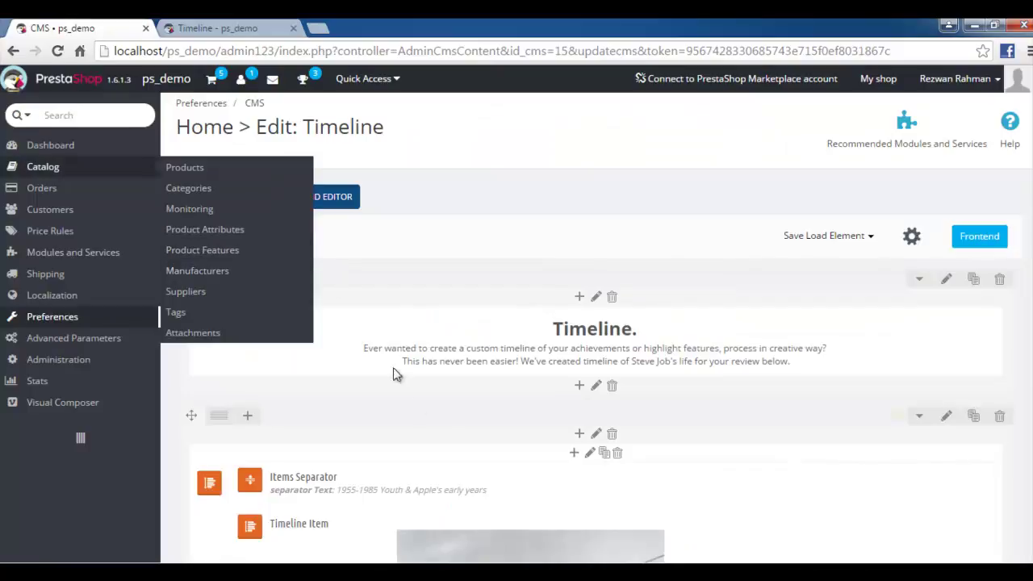
pyautogui.click(589, 452)
pyautogui.click(597, 194)
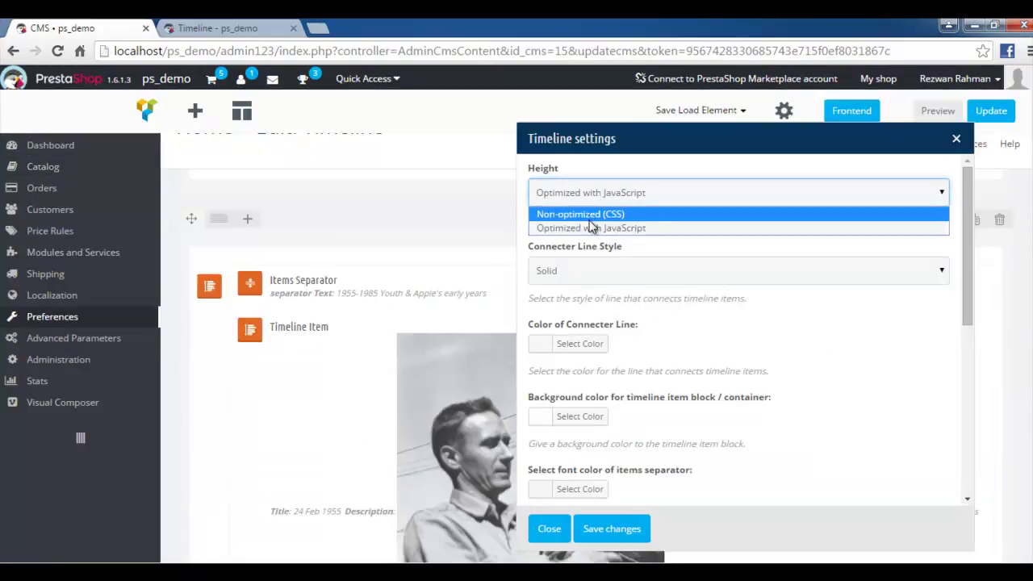
pyautogui.click(585, 211)
pyautogui.click(591, 533)
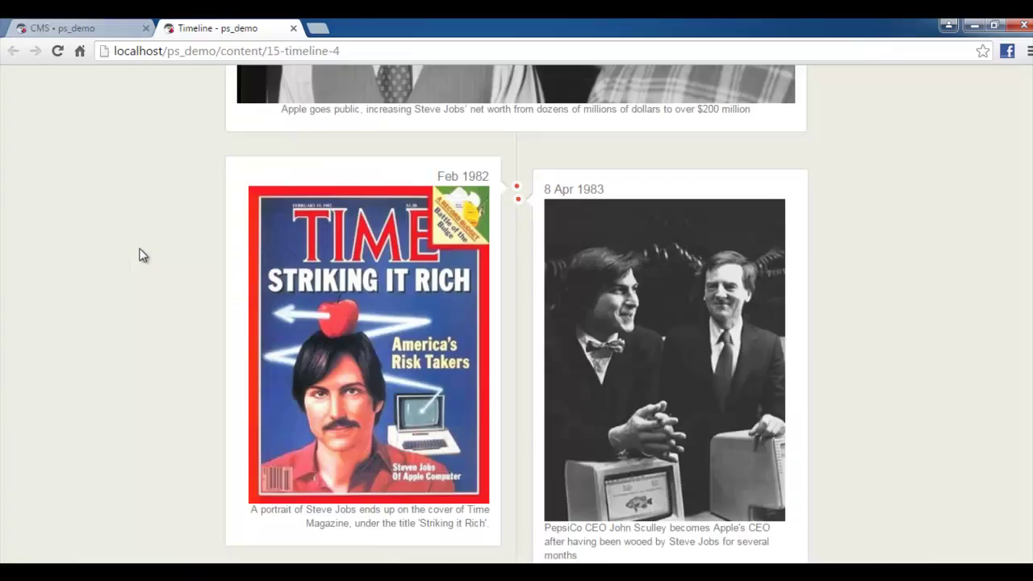
# - Reload the live Timeline page and examine how closely its items are stacked with the saved height option
pyautogui.press('F5')
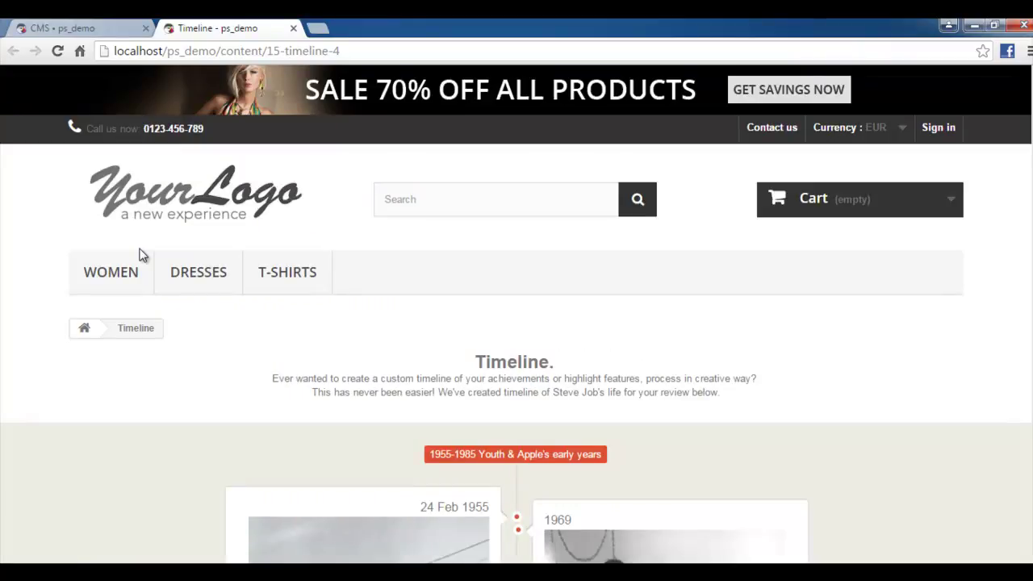
pyautogui.scroll(-4, 115, 363)
pyautogui.scroll(-3, 216, 324)
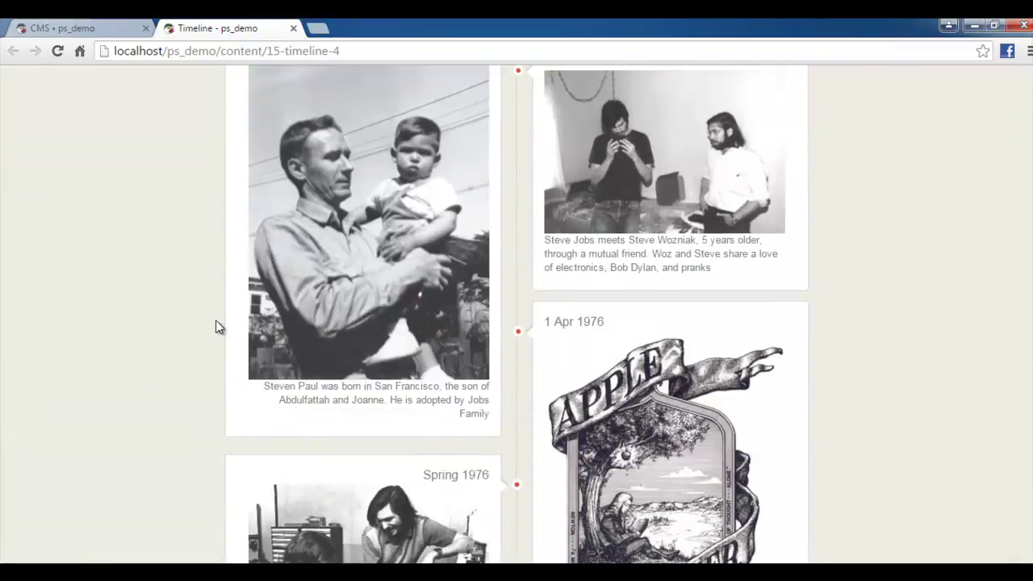
pyautogui.scroll(4, 215, 323)
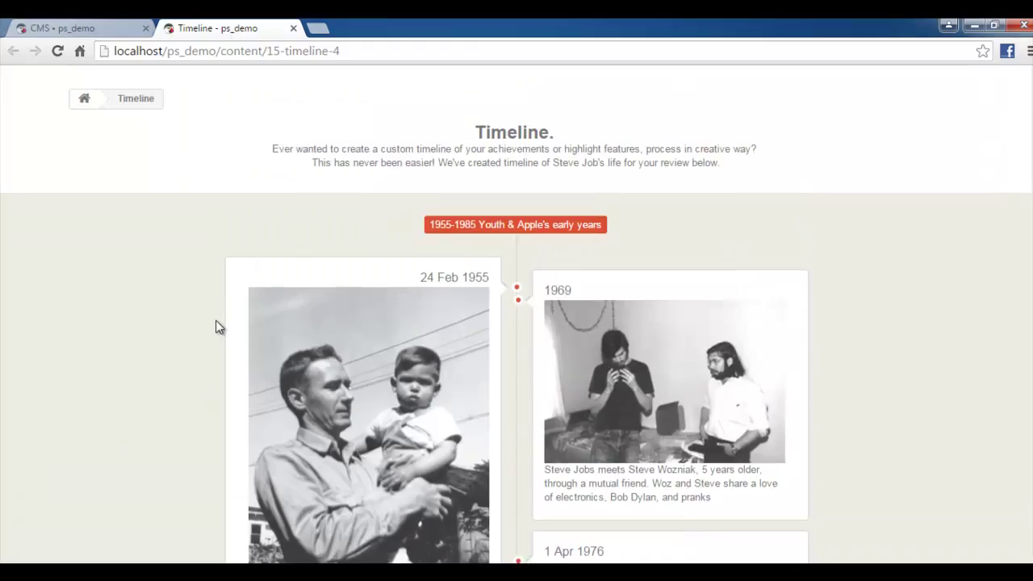
# - Reopen the timeline's settings, view the Connecter Line Style options, and examine the line connecting the items on the live Timeline page
pyautogui.click(88, 28)
pyautogui.click(232, 253)
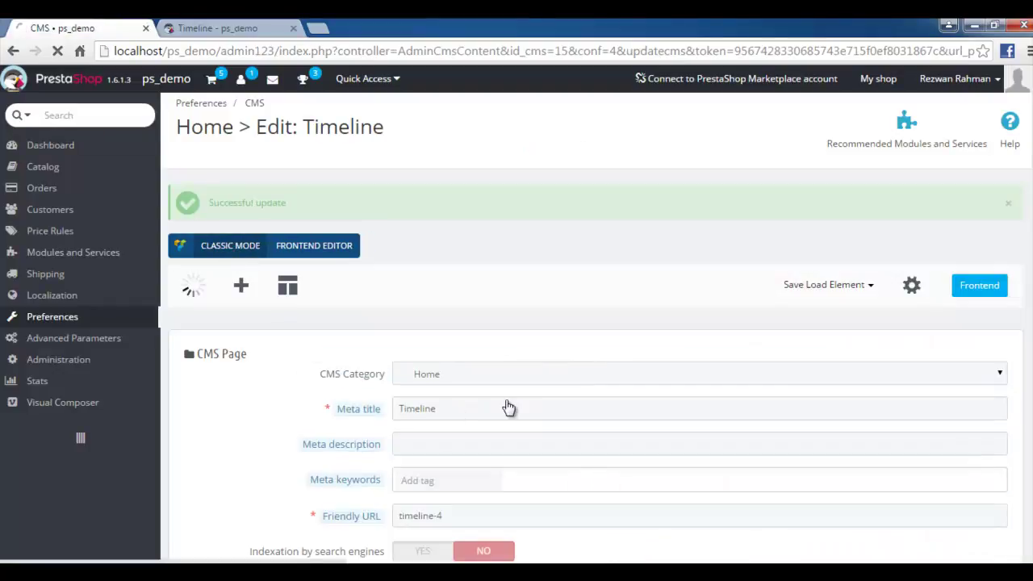
pyautogui.scroll(-3, 298, 384)
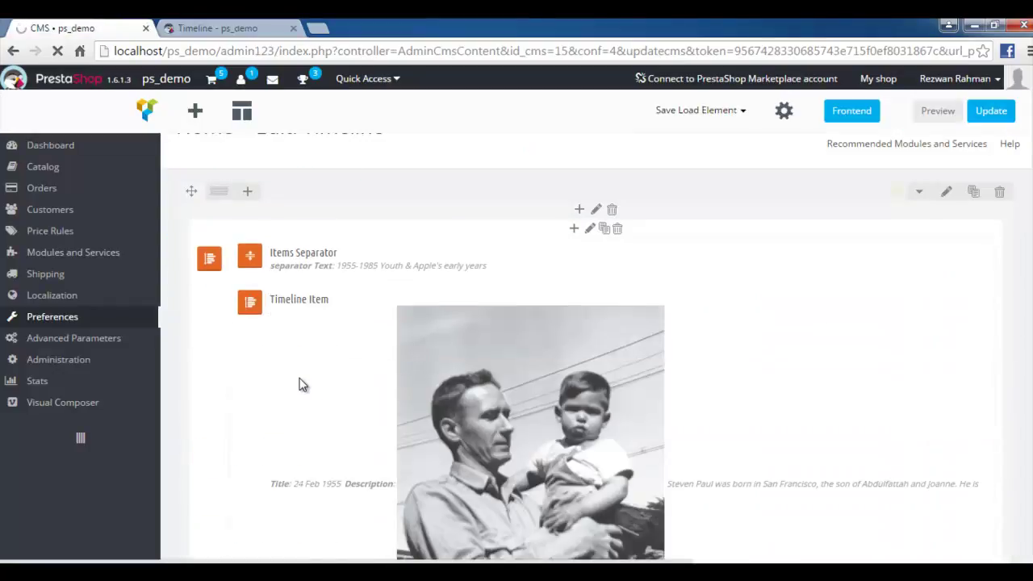
pyautogui.scroll(-2, 355, 381)
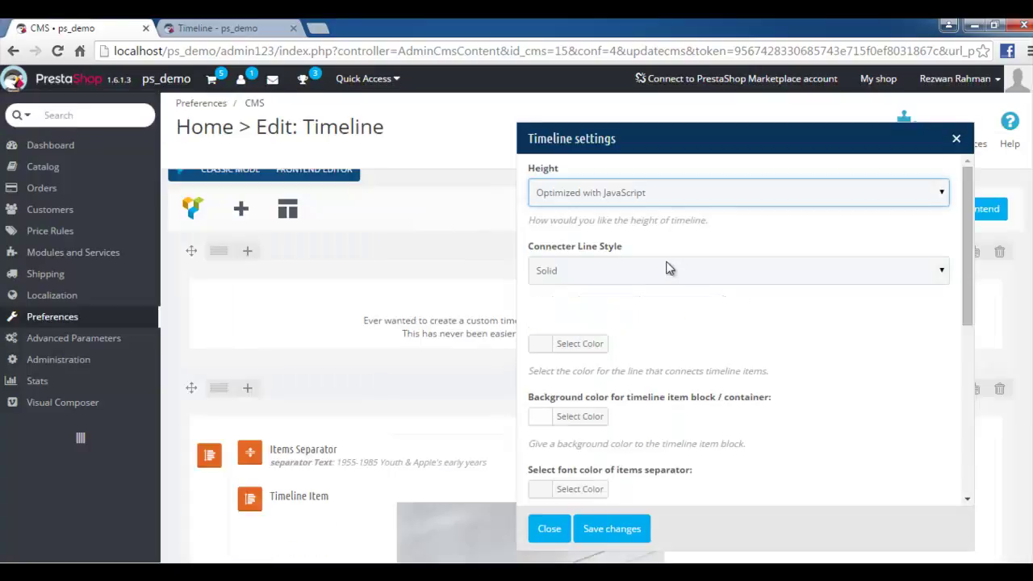
pyautogui.click(655, 273)
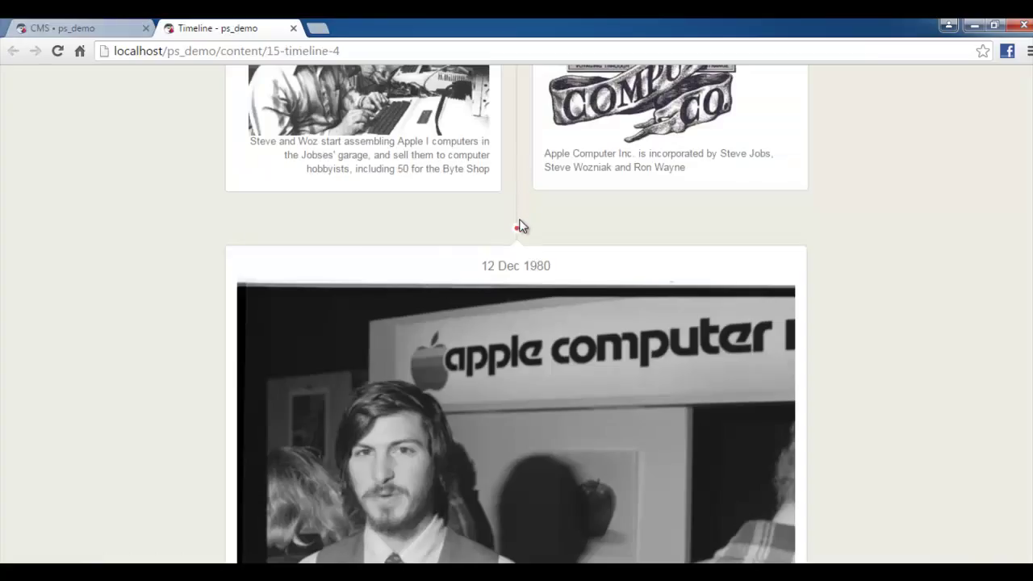
pyautogui.scroll(-5, 520, 274)
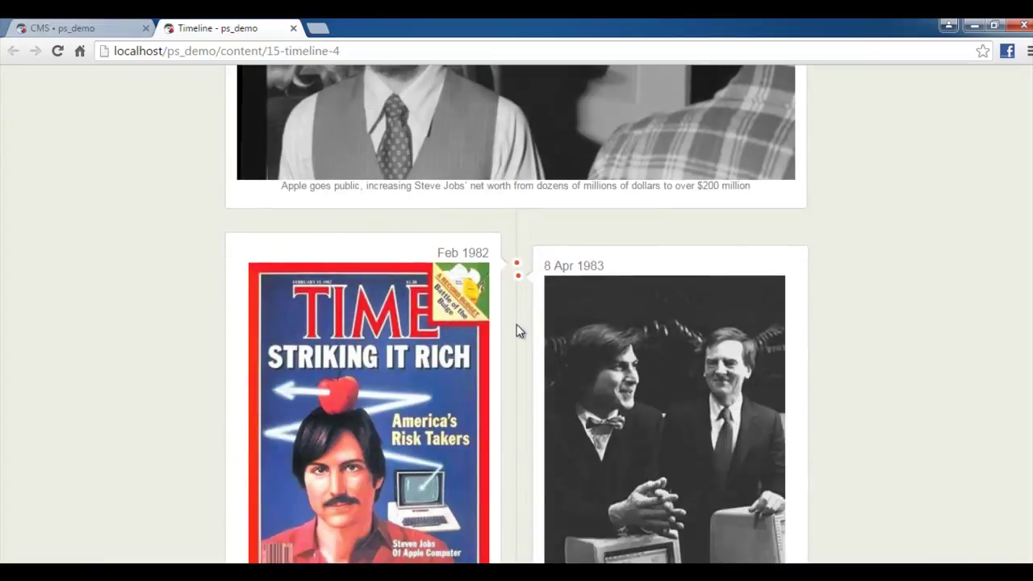
pyautogui.scroll(7, 521, 355)
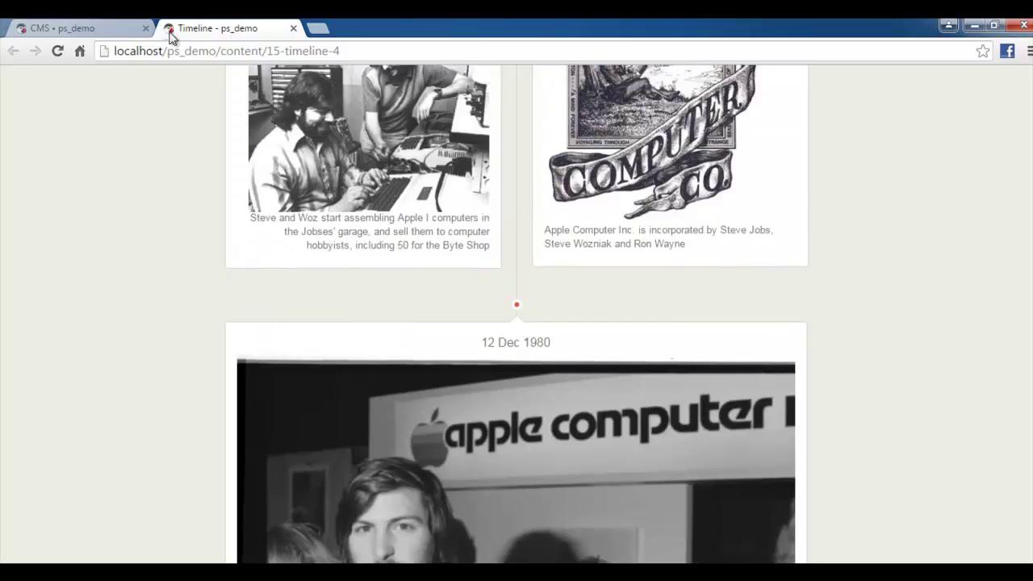
# - Examine the colour picker for Color of Connecter Line in the timeline's settings and close it without choosing a colour
pyautogui.click(66, 28)
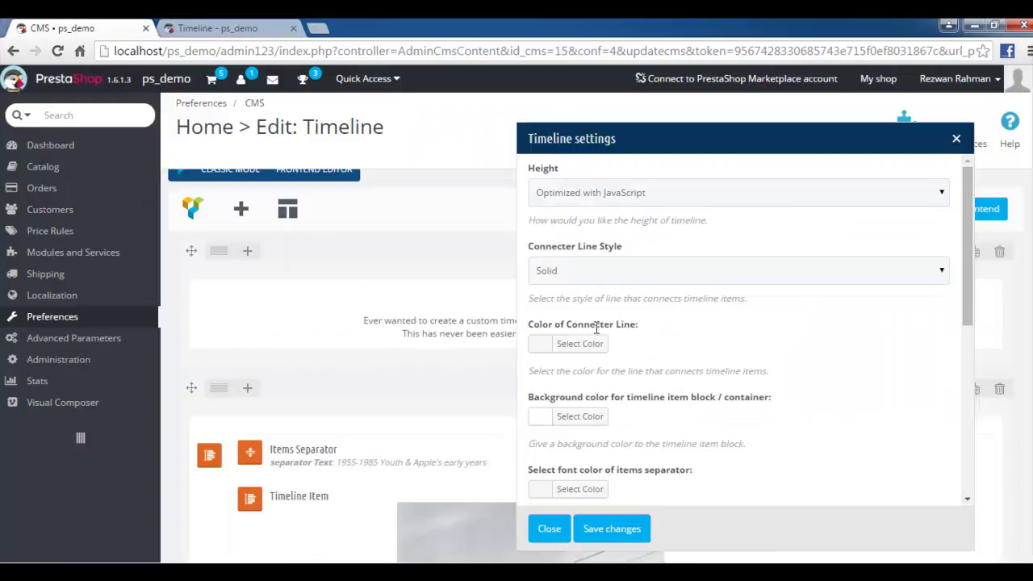
pyautogui.click(577, 343)
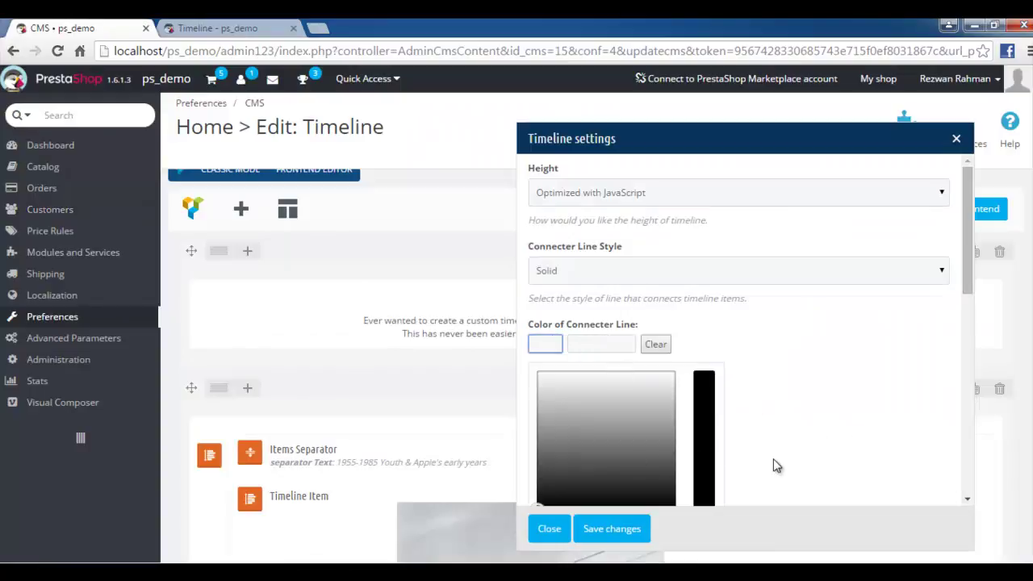
pyautogui.click(799, 441)
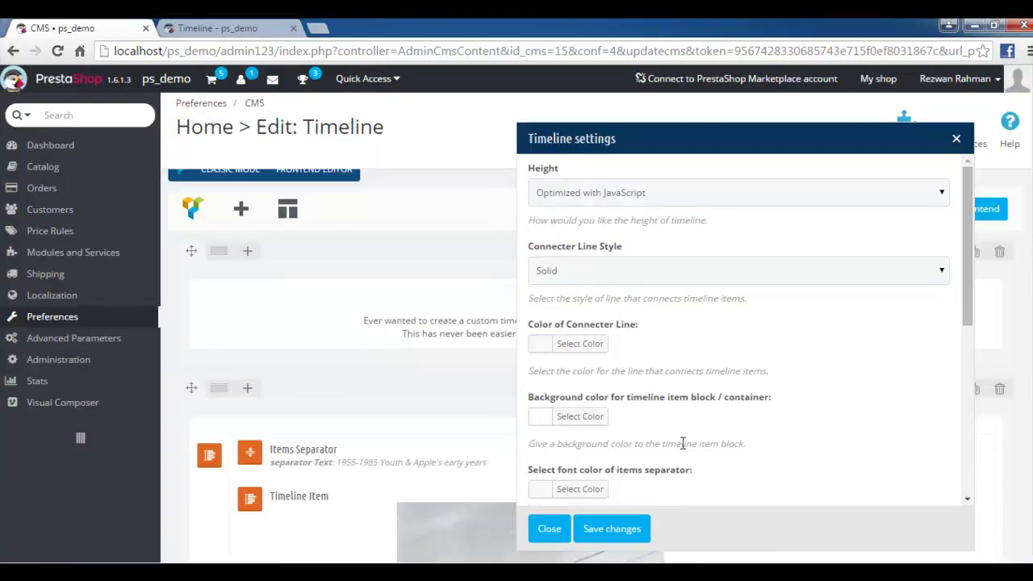
# - Compare the item blocks on the live Timeline page with the setting Background color for timeline item block / container
pyautogui.click(219, 29)
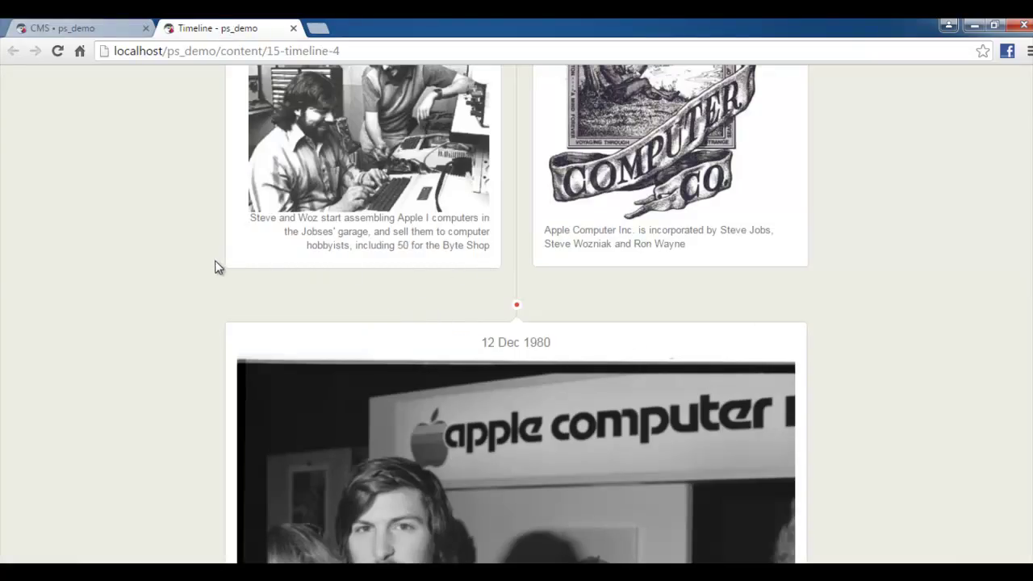
pyautogui.scroll(4, 281, 258)
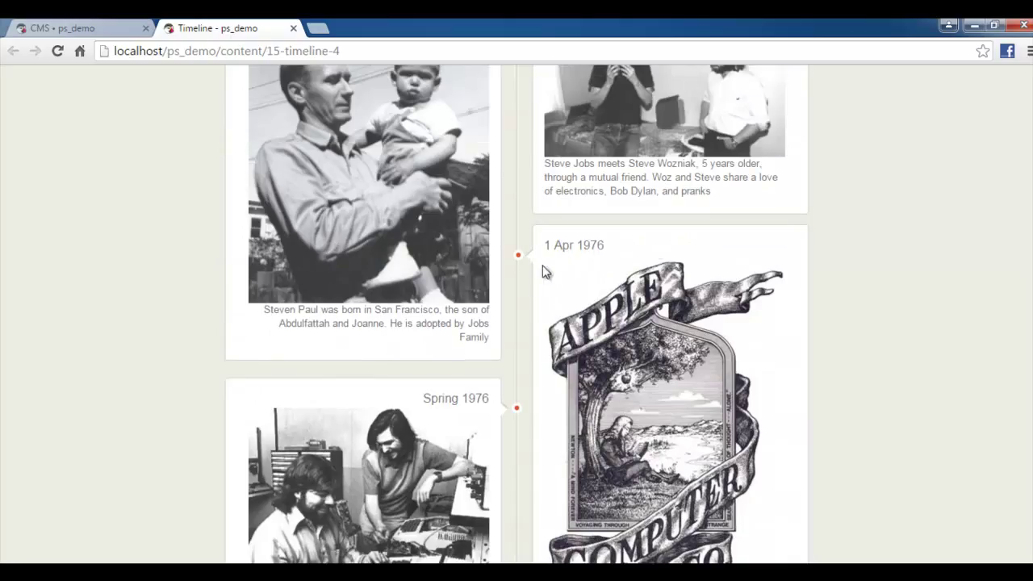
pyautogui.click(50, 28)
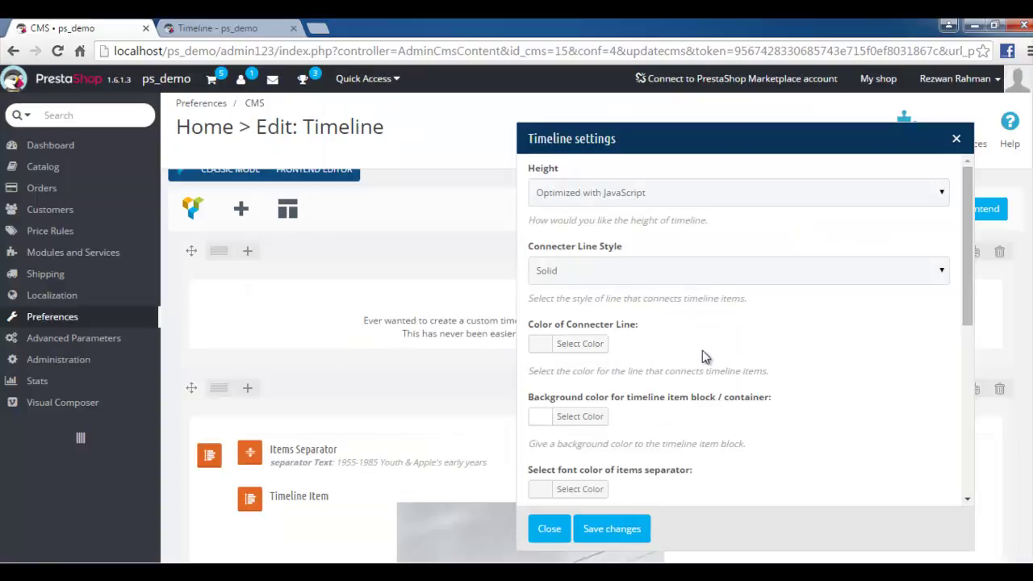
pyautogui.doubleClick(534, 397)
pyautogui.click(697, 400)
# - Compare the font and background colour settings for the items separator with the first separator on the reloaded live Timeline page
pyautogui.scroll(-2, 737, 464)
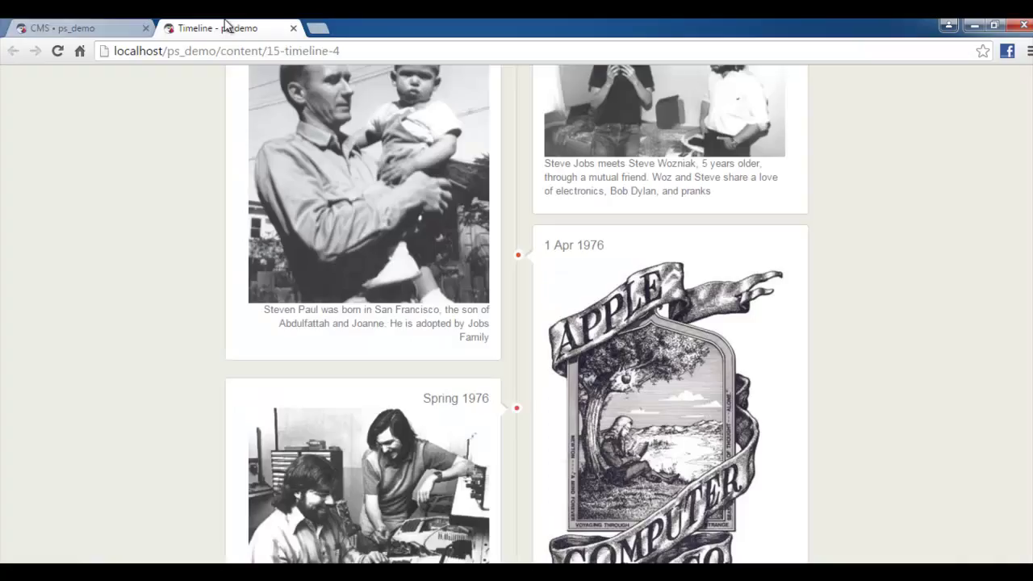
pyautogui.click(218, 28)
pyautogui.press('F5')
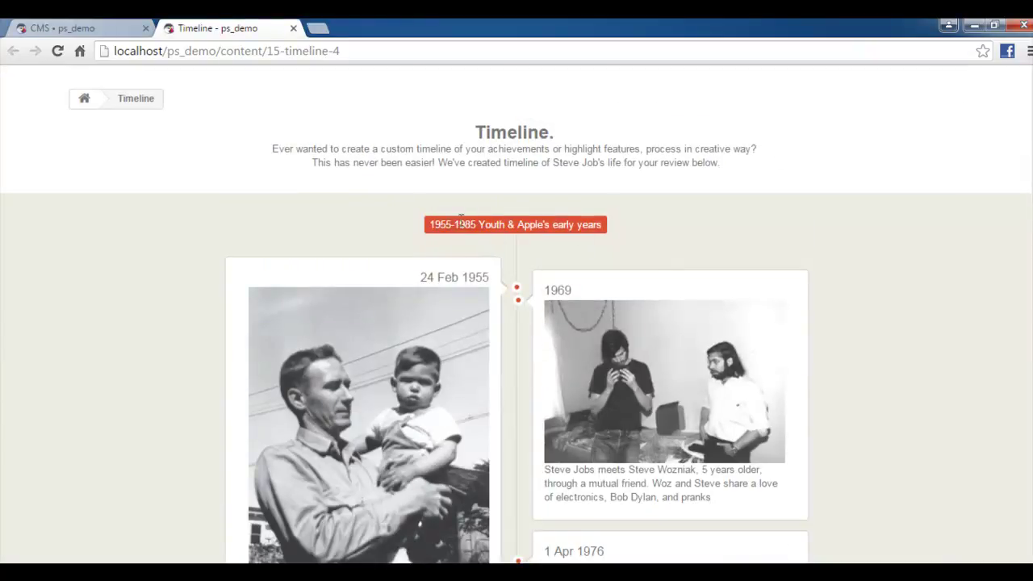
pyautogui.click(103, 28)
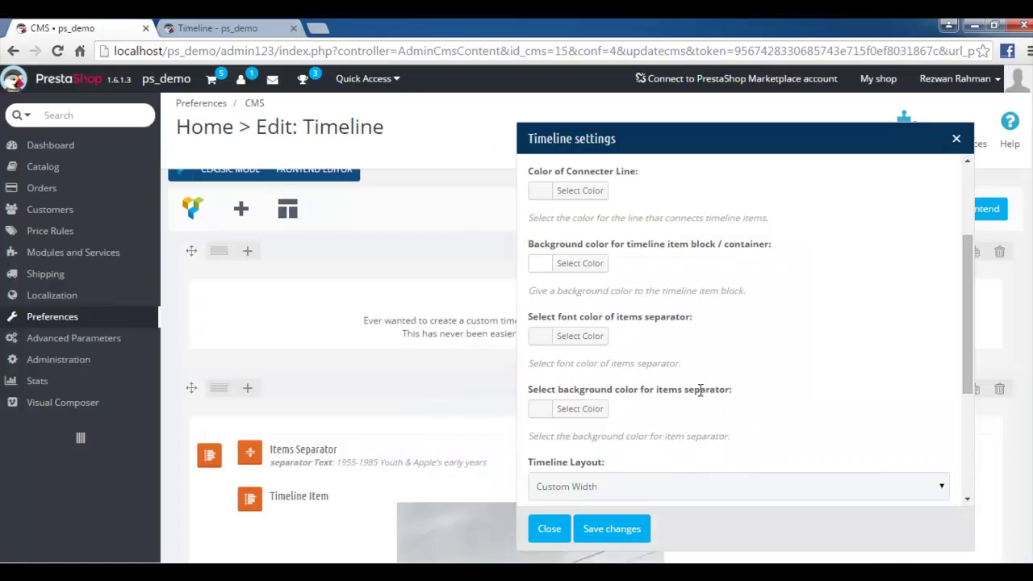
# - Switch the Timeline Layout to Full Width and examine the width of the item blocks on the live Timeline page
pyautogui.scroll(-1, 731, 380)
pyautogui.scroll(-2, 728, 386)
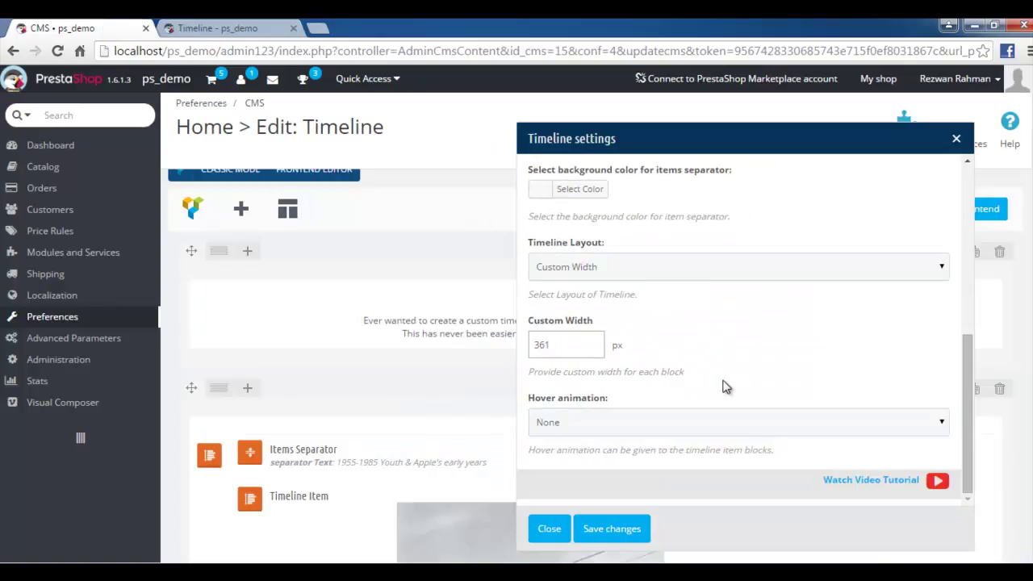
pyautogui.click(607, 274)
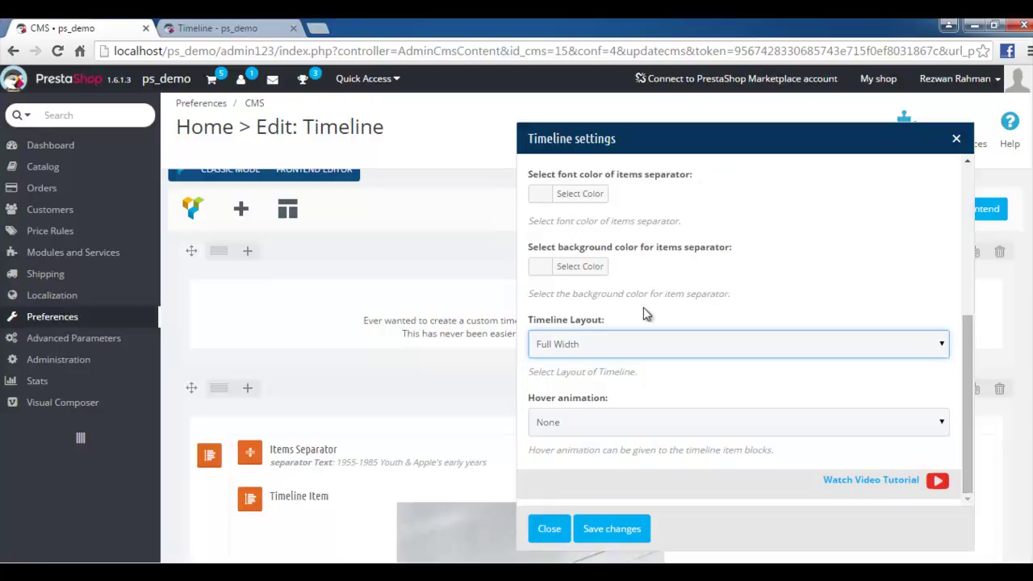
pyautogui.click(183, 26)
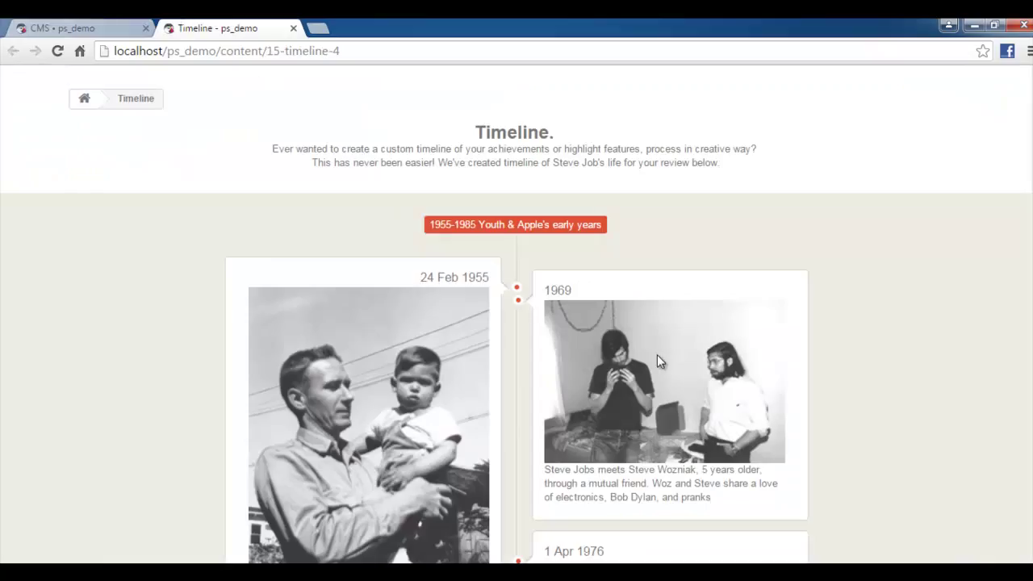
pyautogui.scroll(-2, 410, 457)
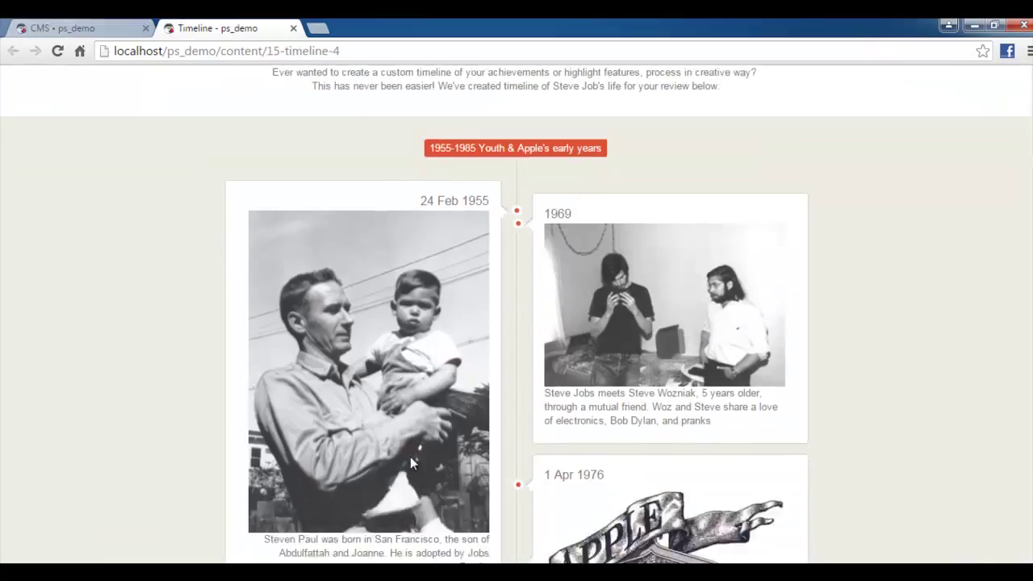
pyautogui.scroll(-2, 646, 433)
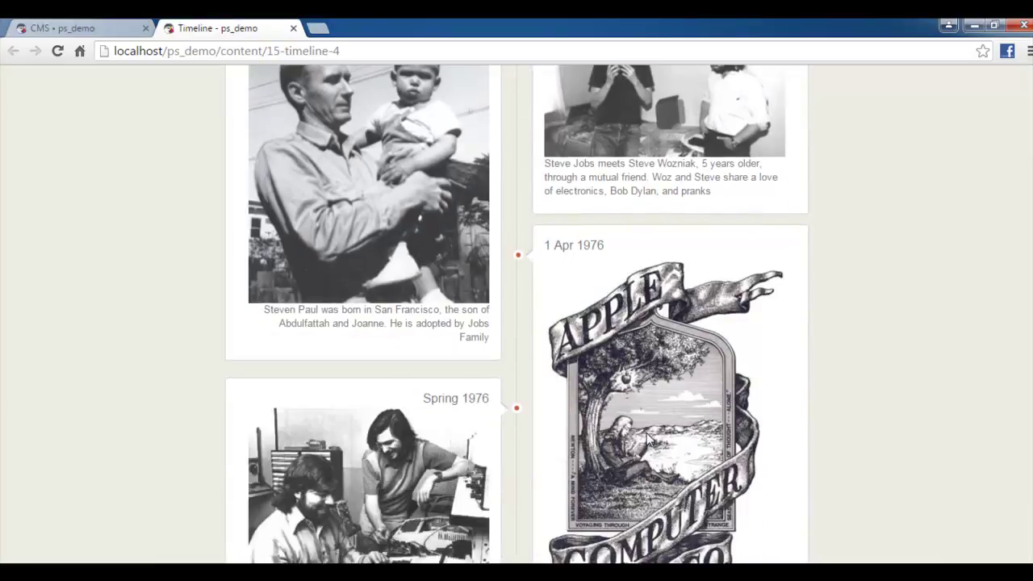
# - Keep Full Width as the Timeline Layout, save the timeline's settings, and save and preview the CMS page
pyautogui.click(101, 26)
pyautogui.click(588, 347)
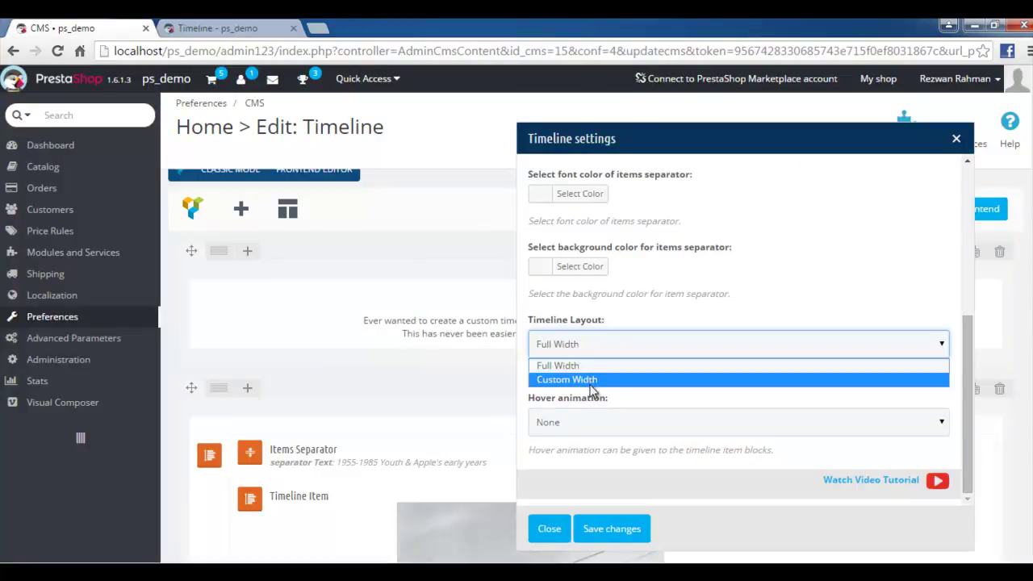
pyautogui.click(611, 368)
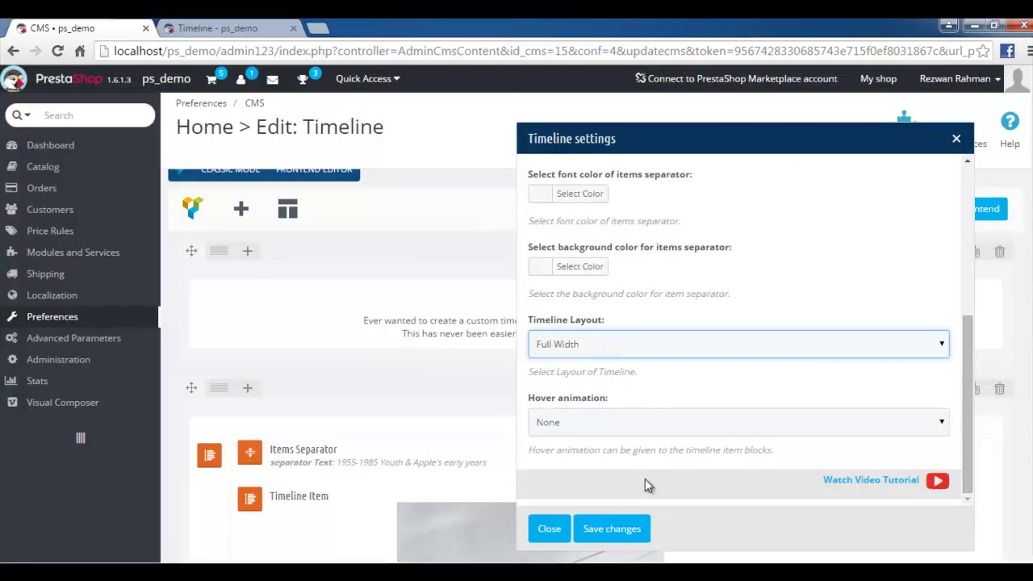
pyautogui.click(591, 530)
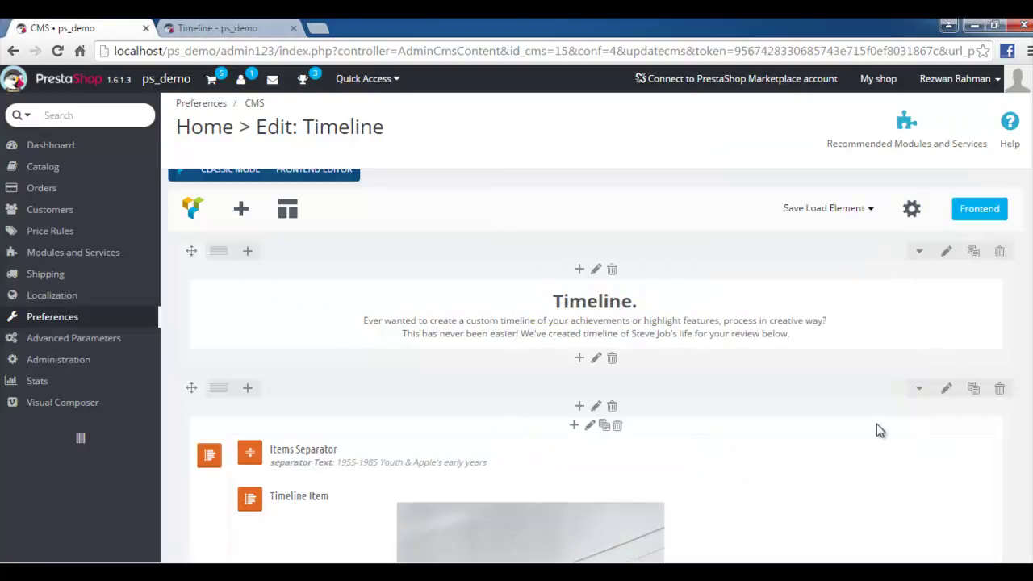
pyautogui.scroll(-10, 839, 424)
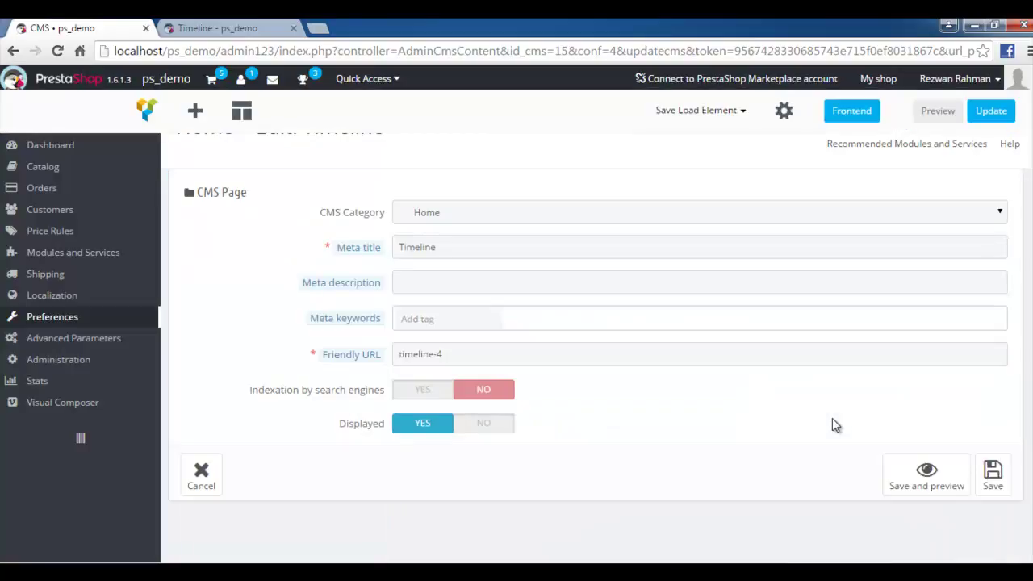
pyautogui.click(948, 491)
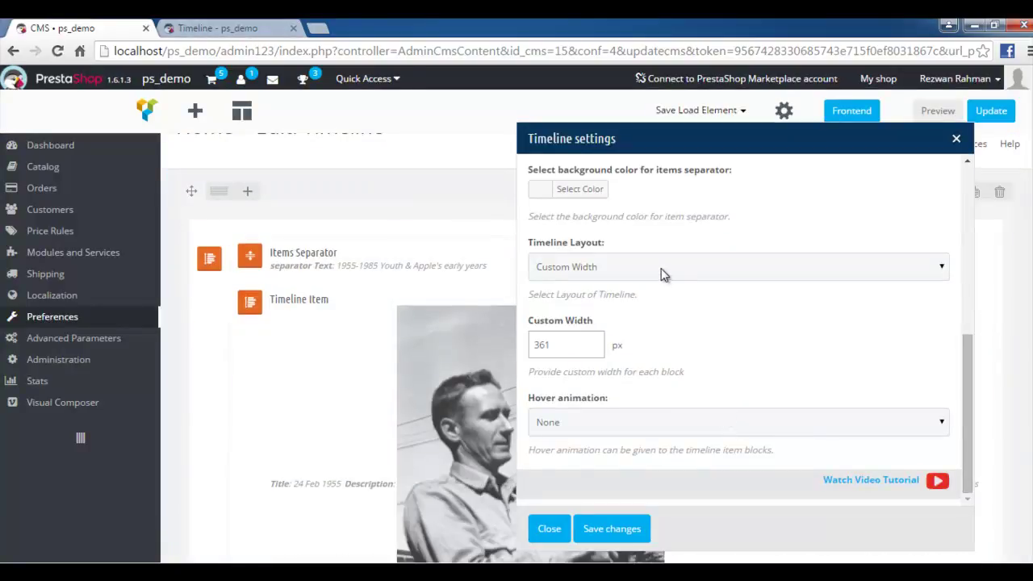
# - Review the Timeline Layout options, keep Custom Width, and examine the Custom Width field that sizes each block
pyautogui.click(664, 272)
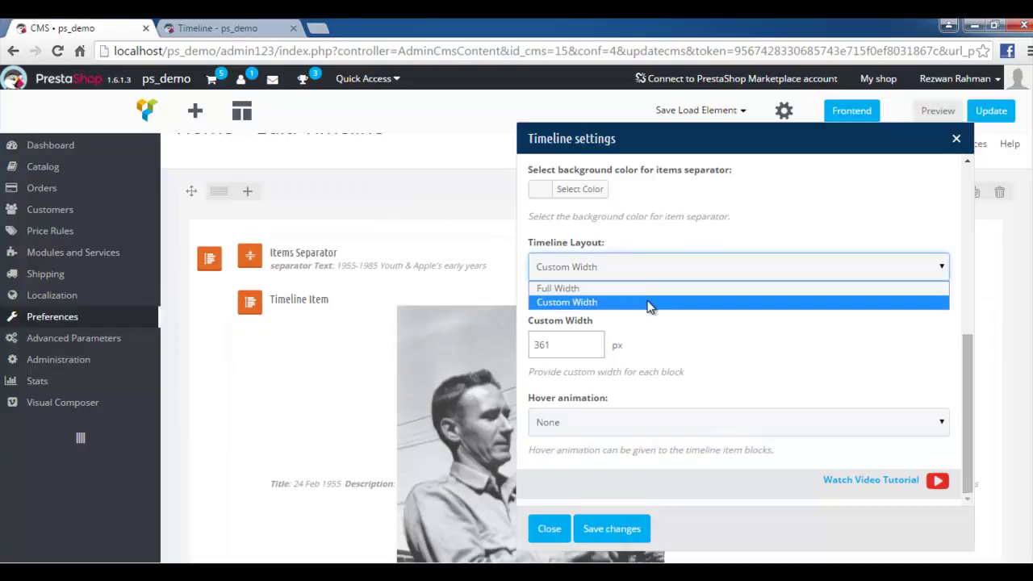
pyautogui.click(649, 304)
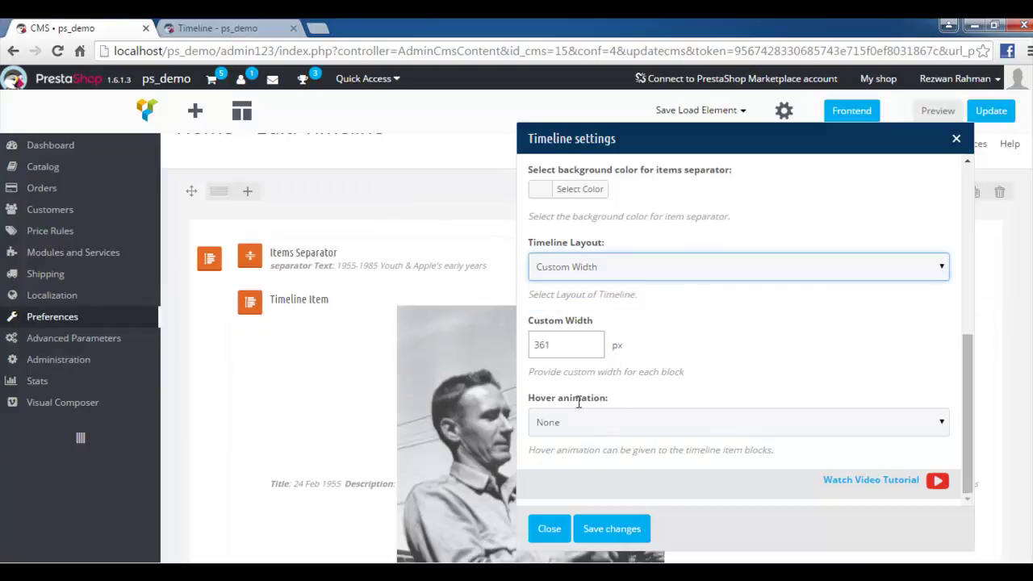
pyautogui.doubleClick(560, 347)
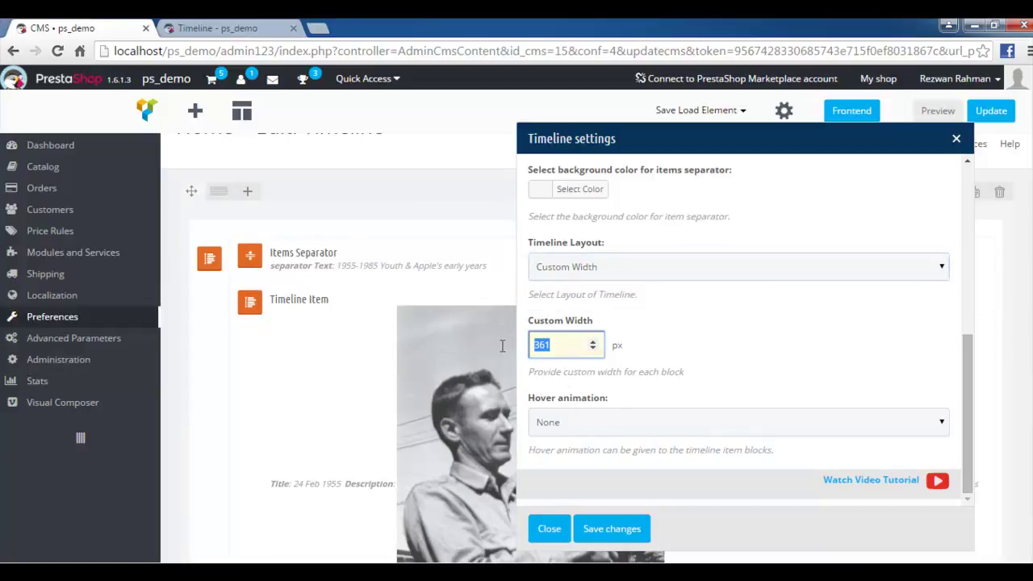
pyautogui.click(747, 360)
pyautogui.scroll(-1, 645, 420)
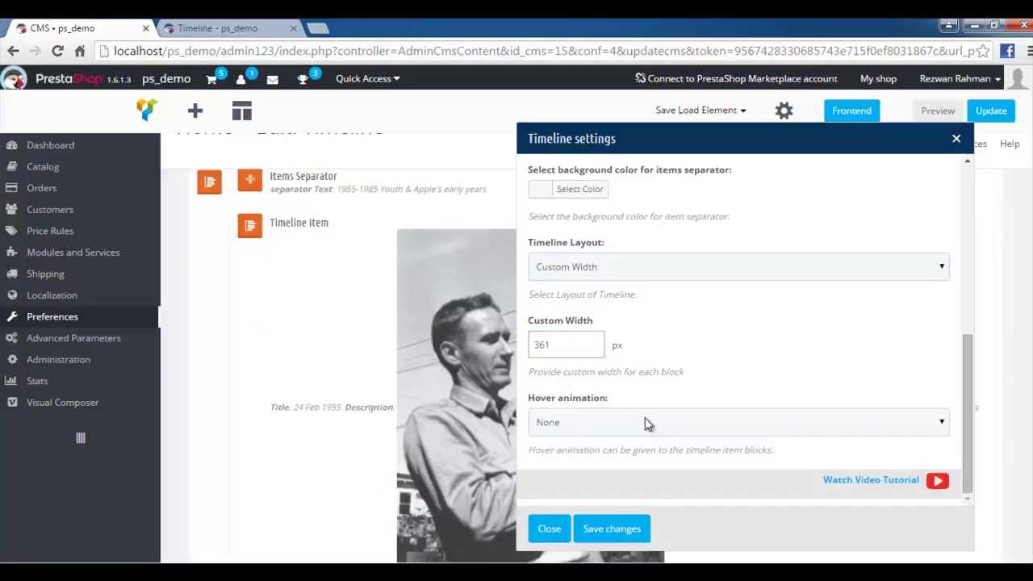
# - Set the timeline's Hover animation to Slide Up and check the item blocks on the reloaded live Timeline page
pyautogui.click(645, 422)
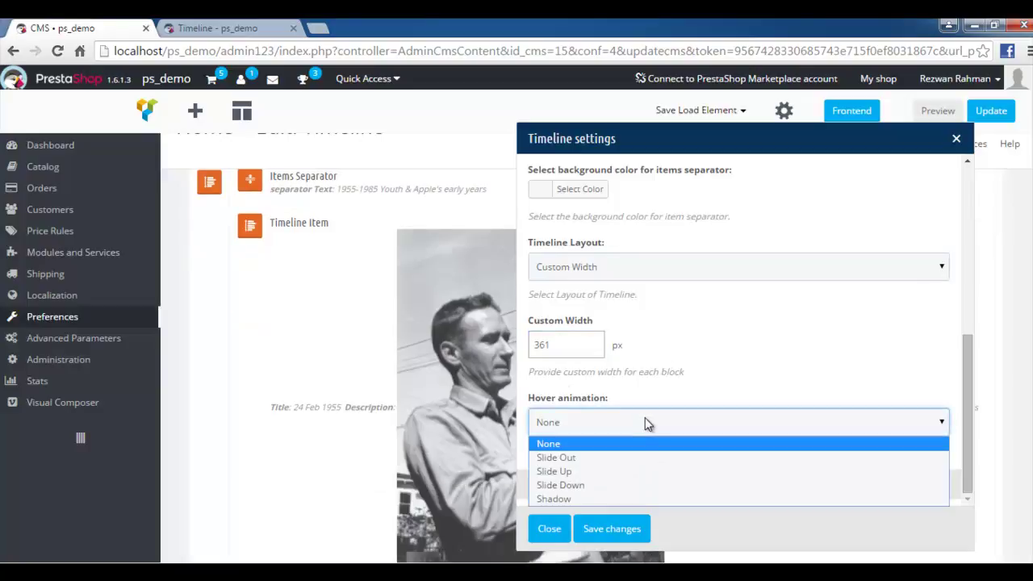
pyautogui.click(610, 473)
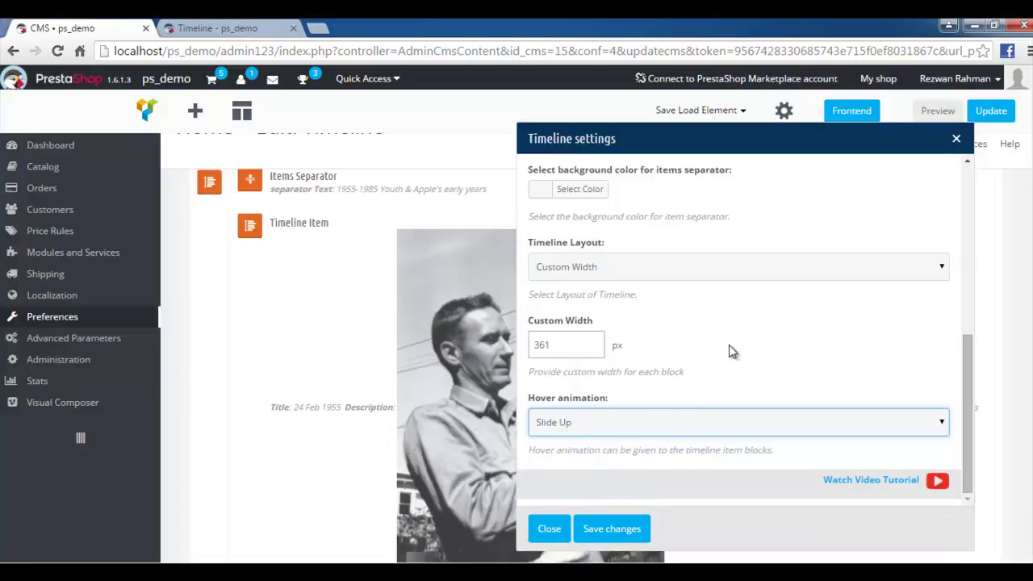
pyautogui.click(209, 27)
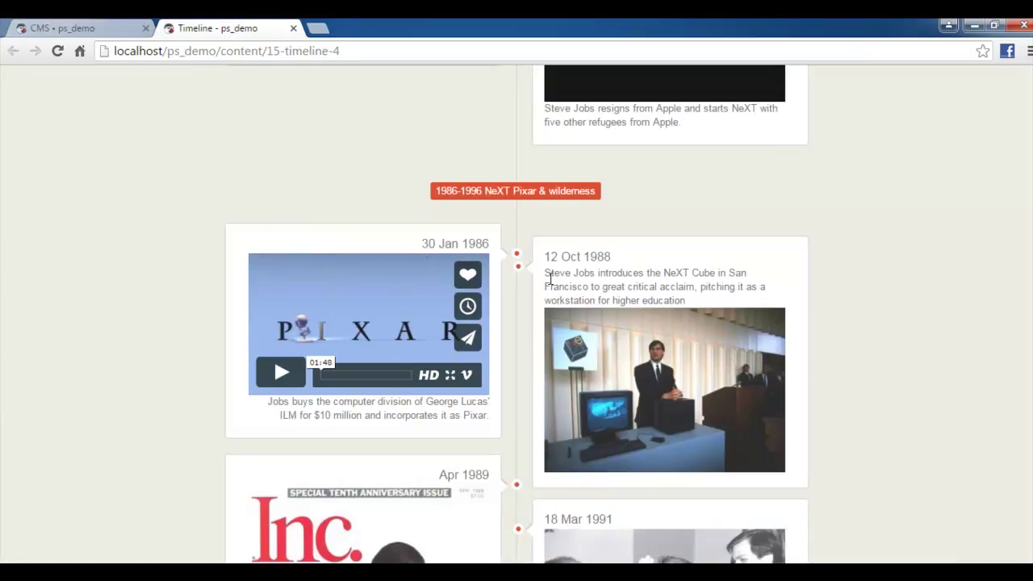
pyautogui.press('F5')
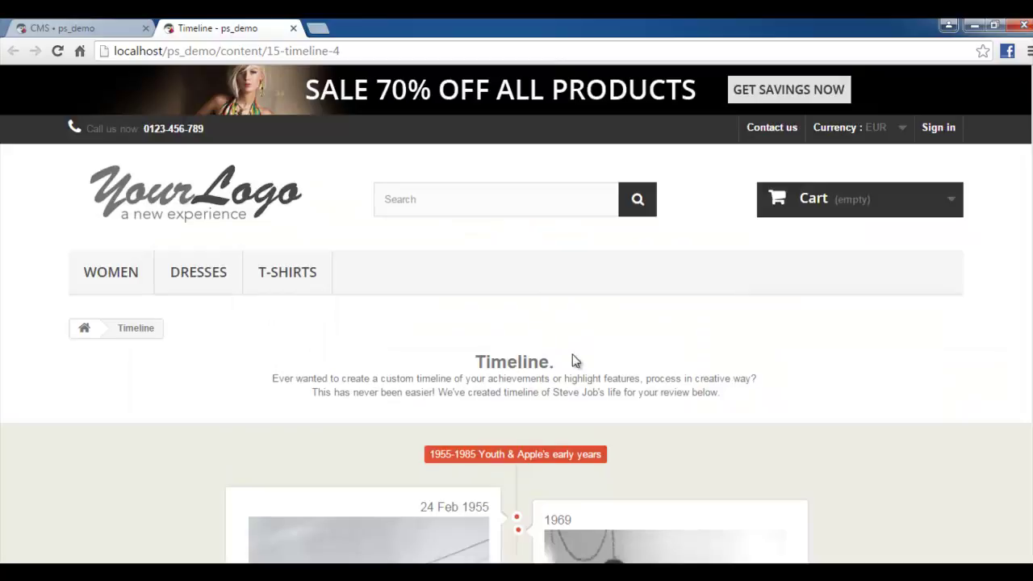
pyautogui.scroll(-4, 674, 314)
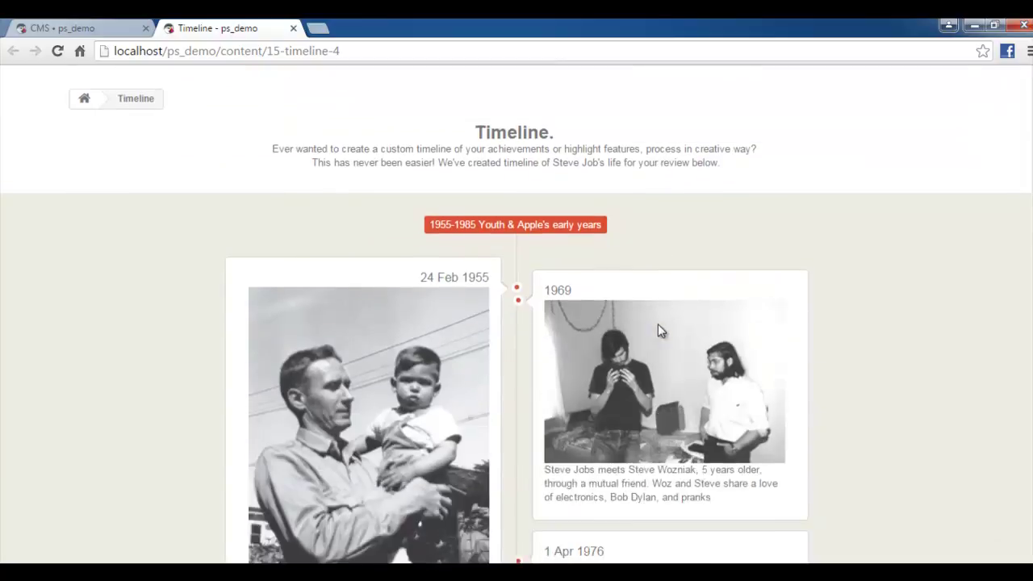
# - Save the timeline's settings and examine the hover animation of the item blocks on the live Timeline page
pyautogui.click(49, 29)
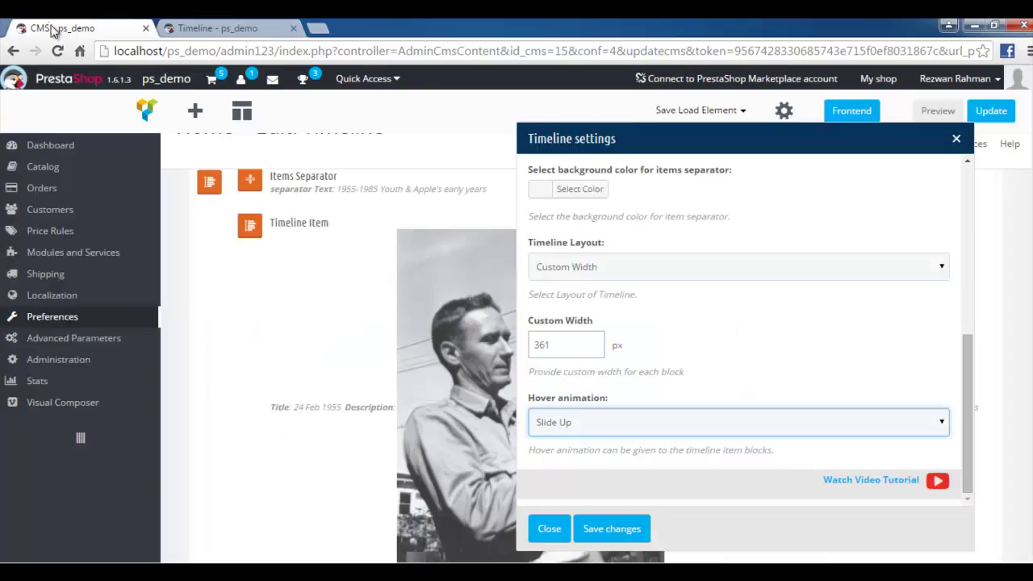
pyautogui.click(610, 530)
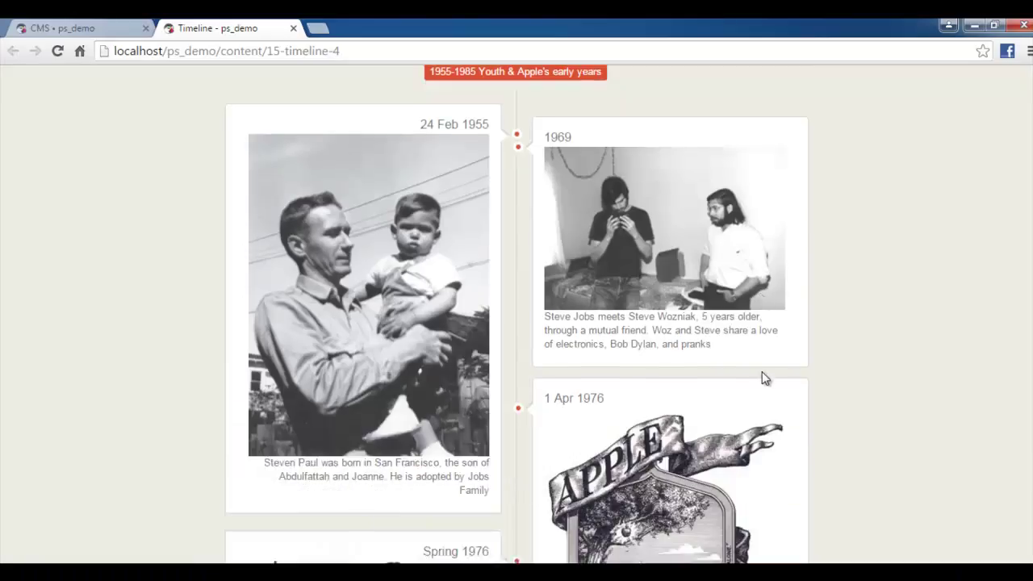
pyautogui.scroll(-2, 712, 354)
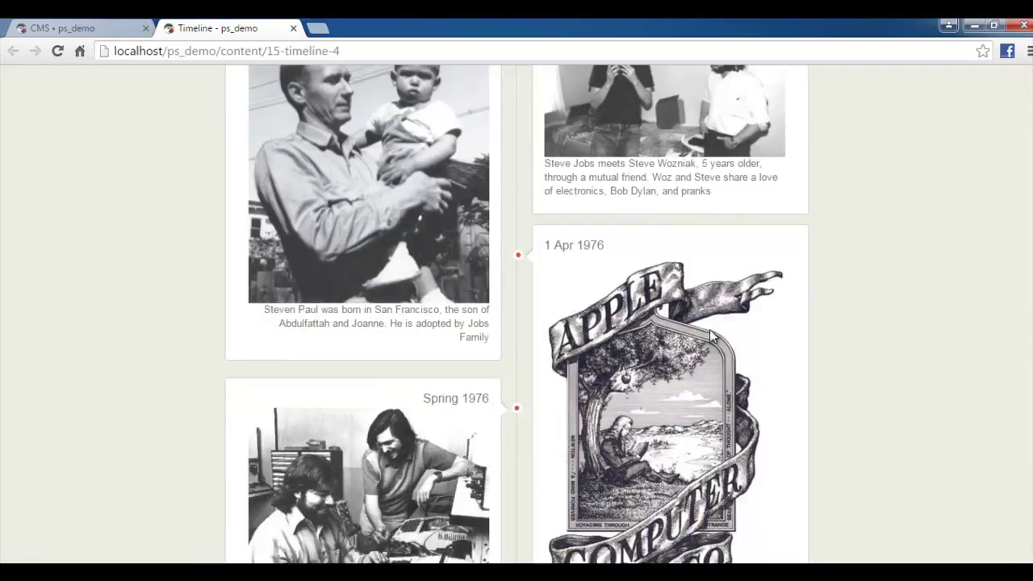
pyautogui.scroll(-2, 657, 339)
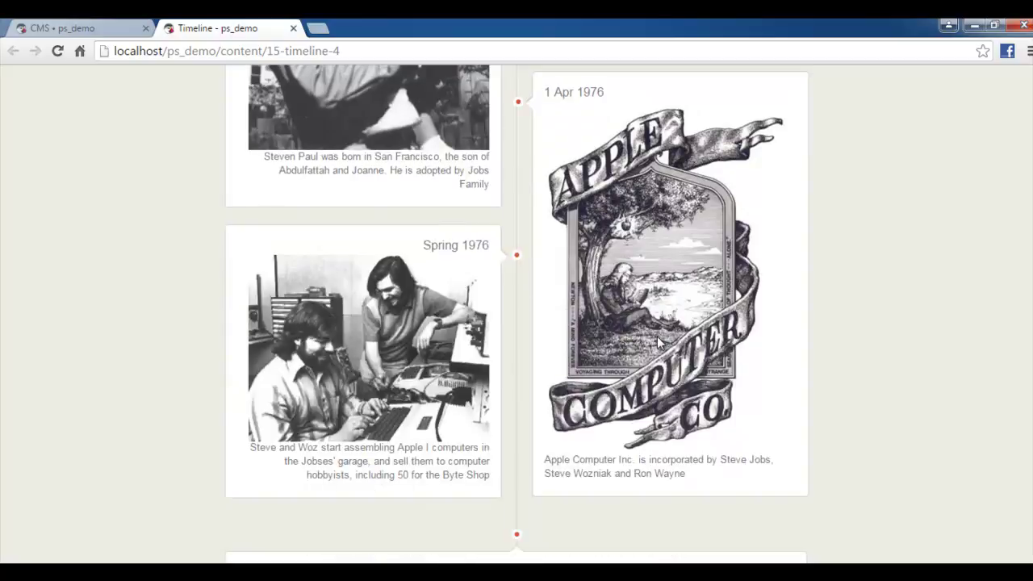
pyautogui.scroll(1, 658, 343)
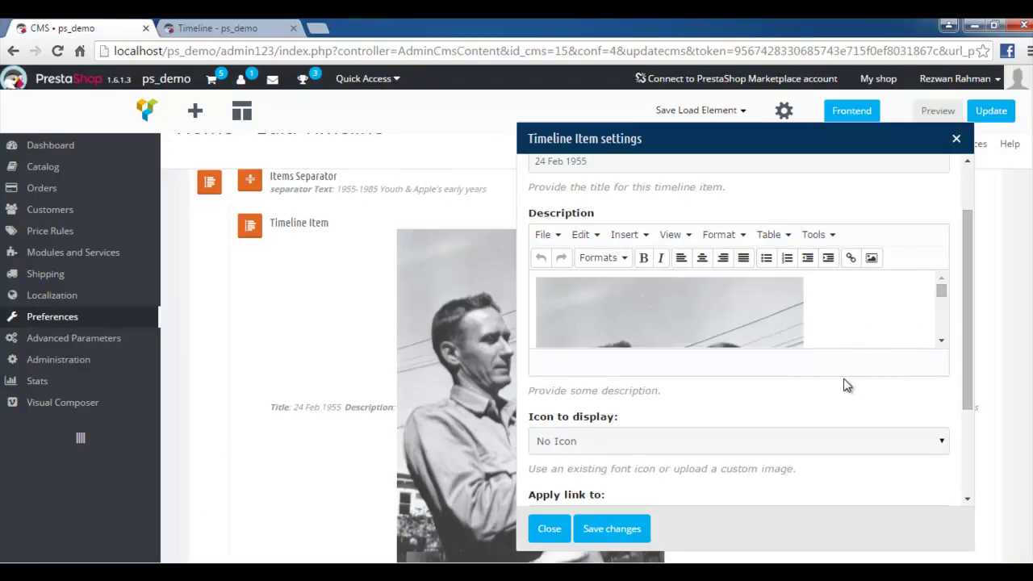
# - Examine the source code of the 24 Feb 1955 timeline item's description, cancel it, and review the first items on the live Timeline page
pyautogui.moveTo(967, 295); pyautogui.dragTo(965, 272)
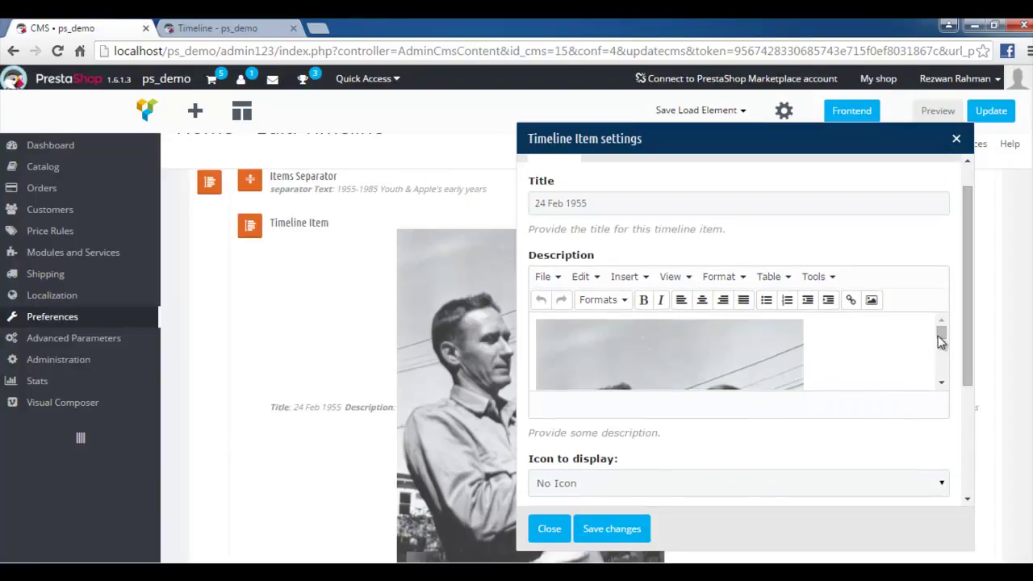
pyautogui.moveTo(939, 340); pyautogui.dragTo(943, 345)
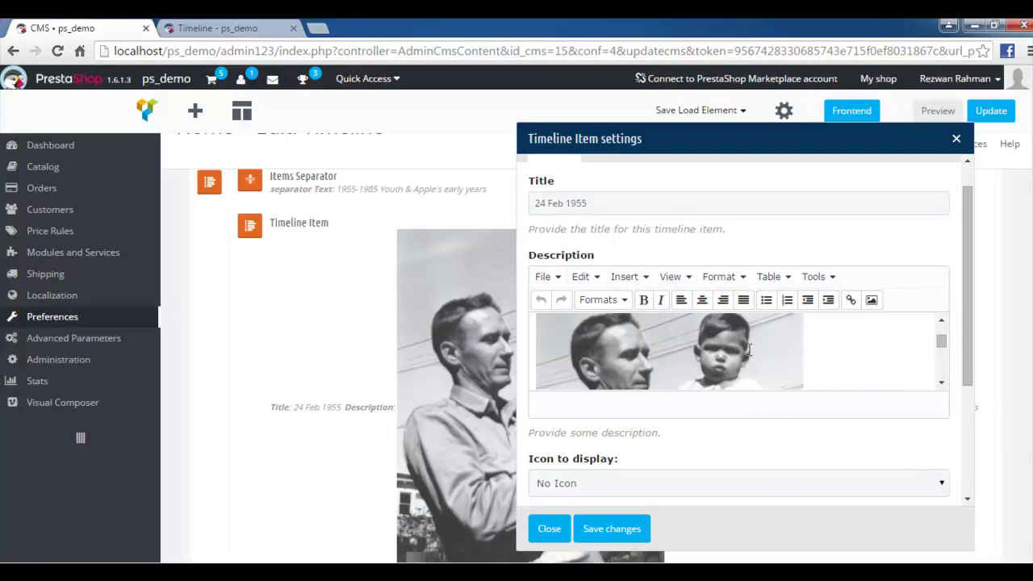
pyautogui.click(816, 277)
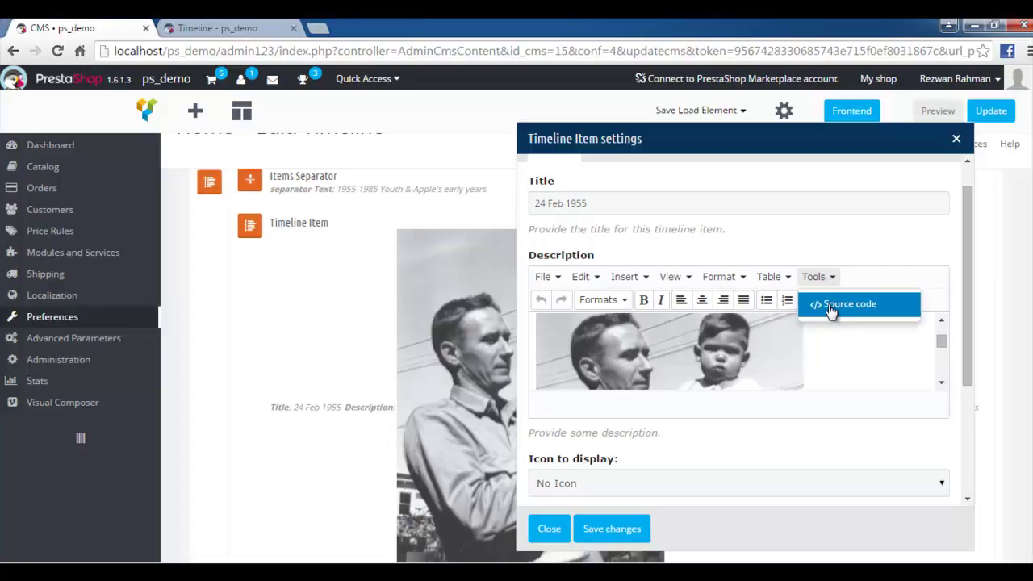
pyautogui.click(843, 304)
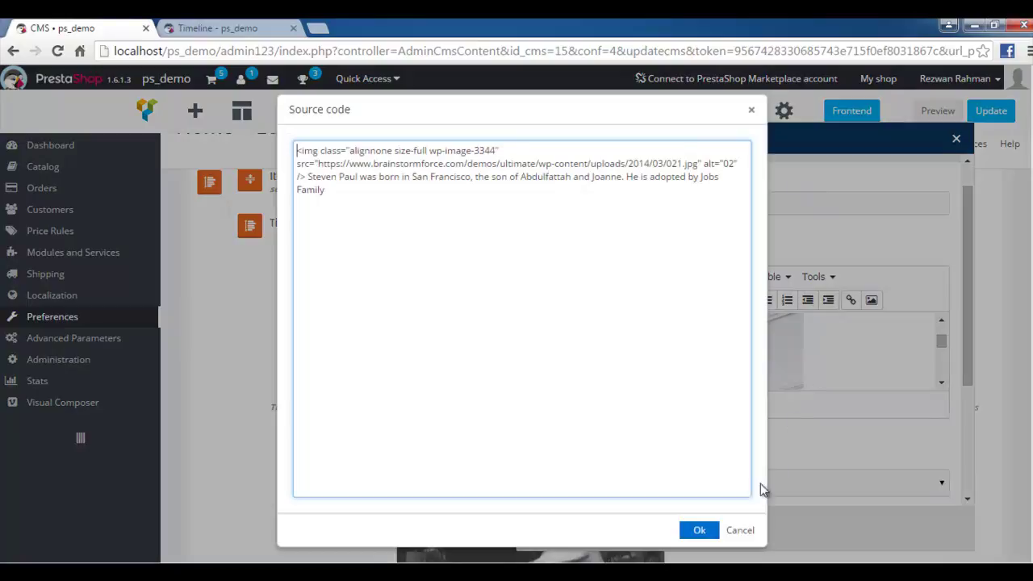
pyautogui.click(736, 531)
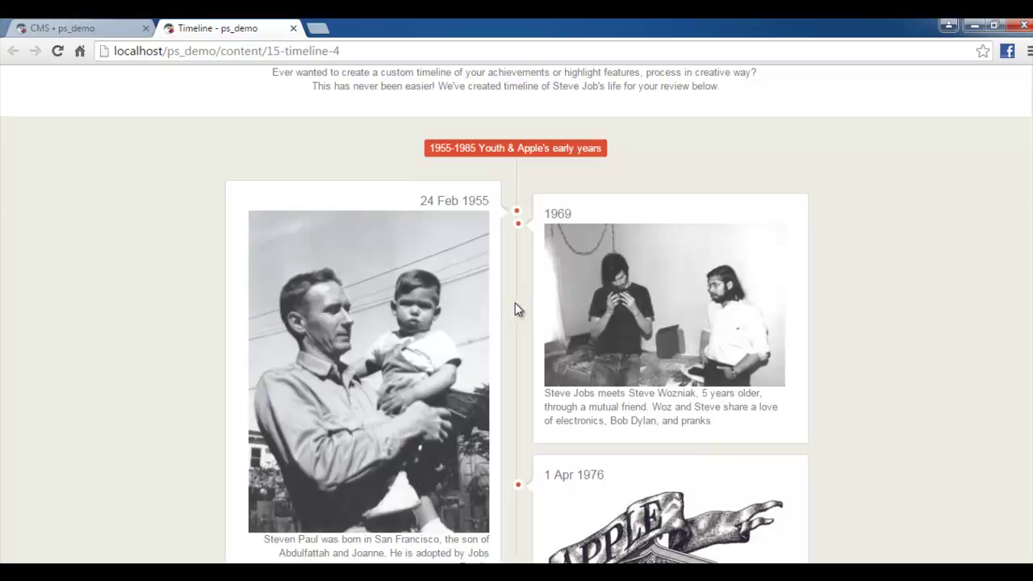
pyautogui.scroll(1, 517, 309)
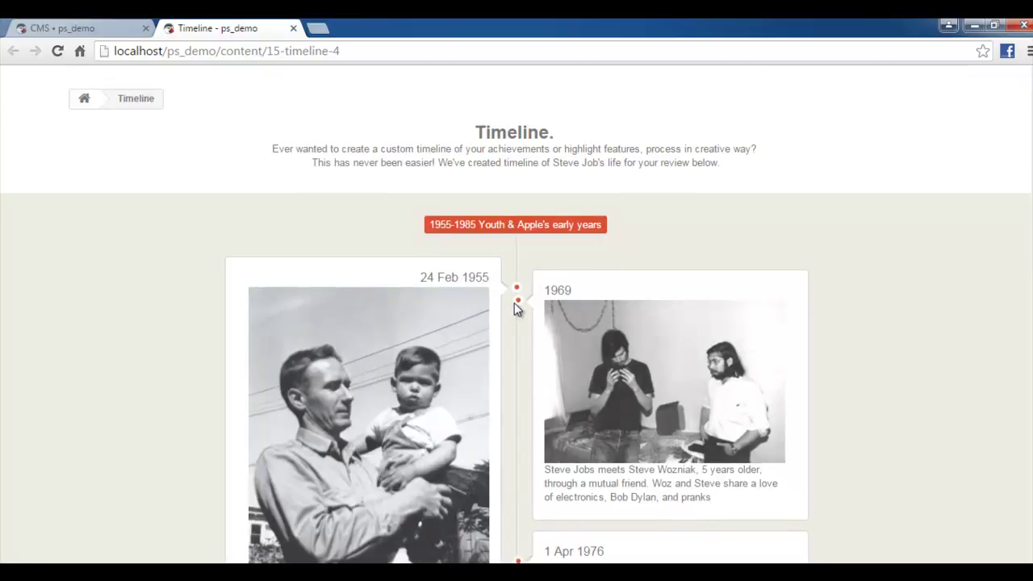